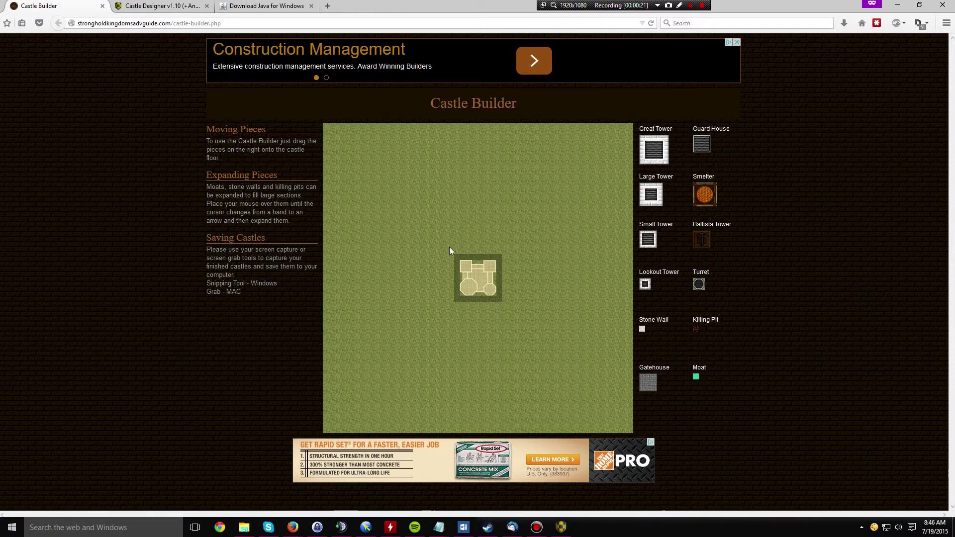
Place Great Towers across the upper castle floor, starting from the top-left corner.
{"action": "left_click_drag", "start_coordinate": [638, 158], "coordinate": [516, 195]}
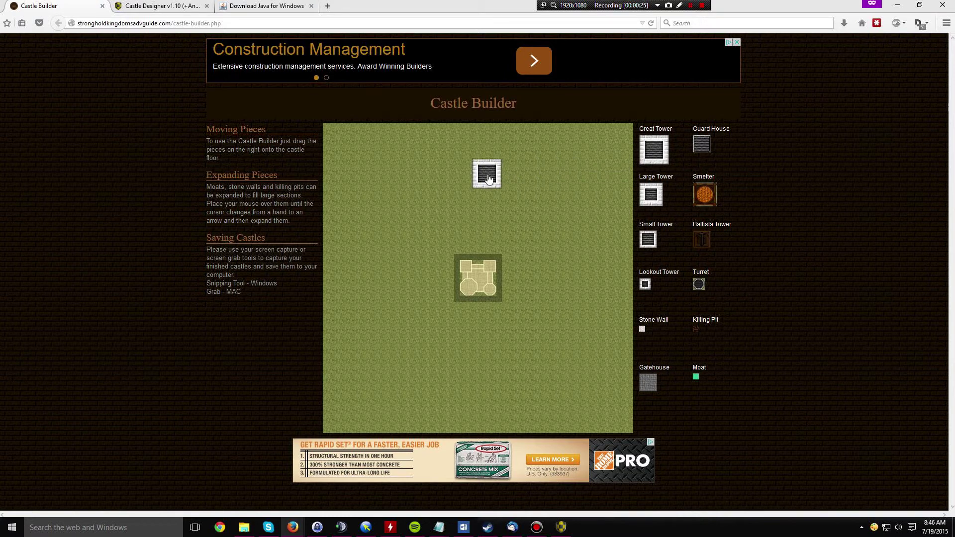
{"action": "left_click_drag", "start_coordinate": [488, 179], "coordinate": [340, 142]}
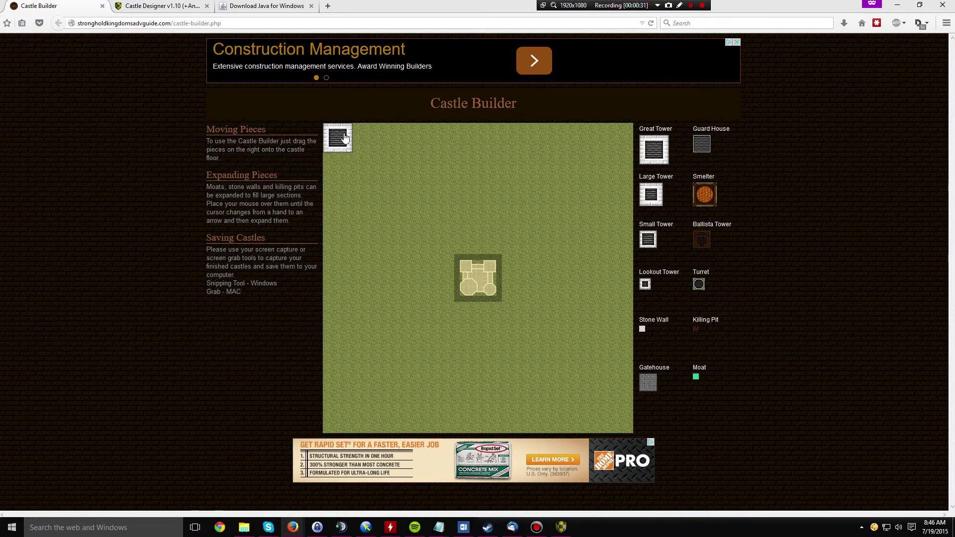
{"action": "mouse_move", "coordinate": [347, 137]}
{"action": "left_mouse_down"}
{"action": "mouse_move", "coordinate": [360, 148]}
{"action": "mouse_move", "coordinate": [340, 140]}
{"action": "left_mouse_up"}
{"action": "left_click_drag", "start_coordinate": [653, 154], "coordinate": [625, 164]}
{"action": "left_click_drag", "start_coordinate": [549, 166], "coordinate": [547, 166]}
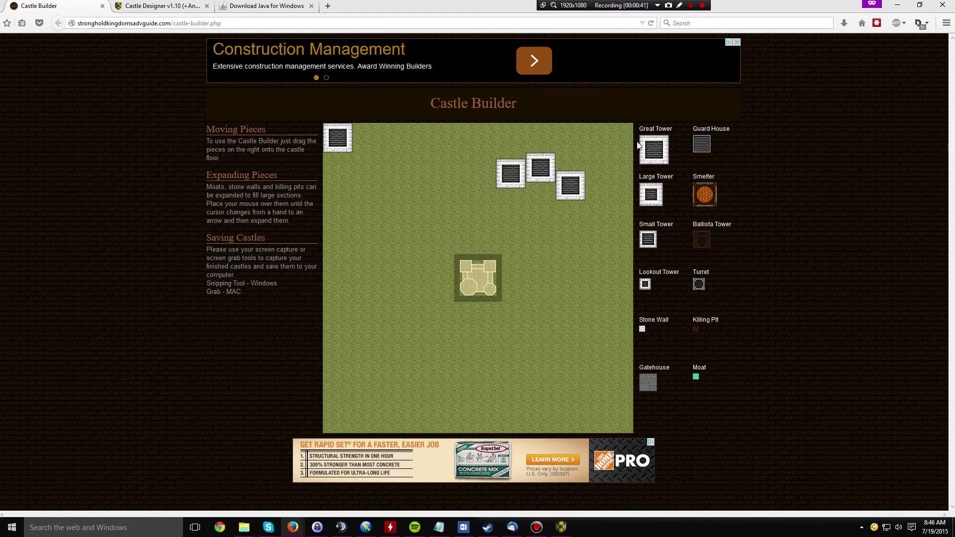
{"action": "left_click_drag", "start_coordinate": [653, 150], "coordinate": [541, 225]}
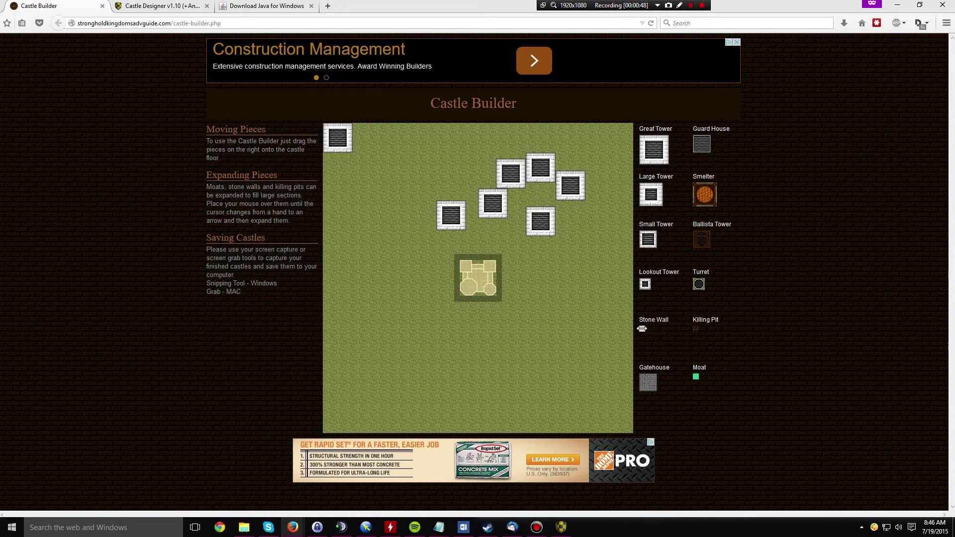
Add a Stone Wall below the keep and stretch it into a large rectangular block.
{"action": "left_click_drag", "start_coordinate": [641, 332], "coordinate": [412, 338]}
{"action": "left_click_drag", "start_coordinate": [402, 338], "coordinate": [386, 409]}
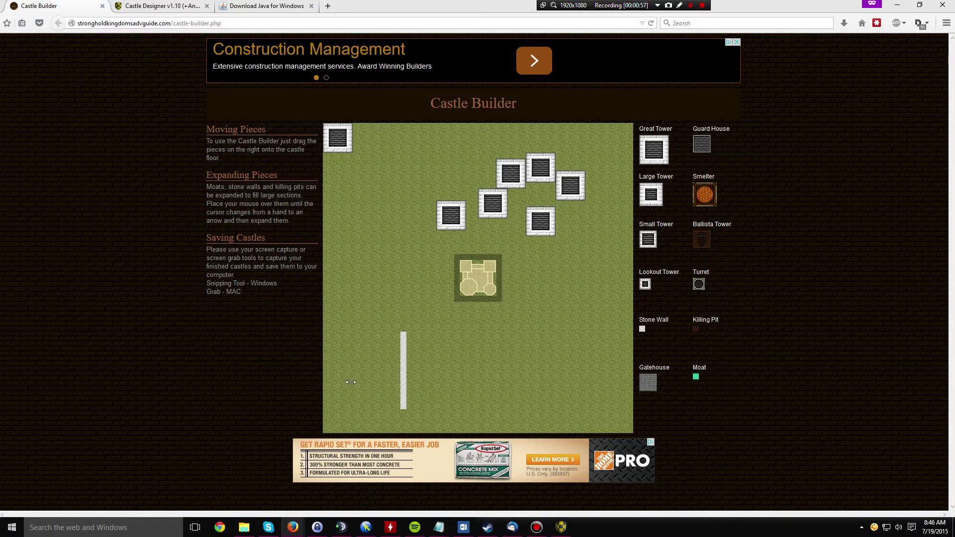
{"action": "left_click_drag", "start_coordinate": [406, 376], "coordinate": [566, 387]}
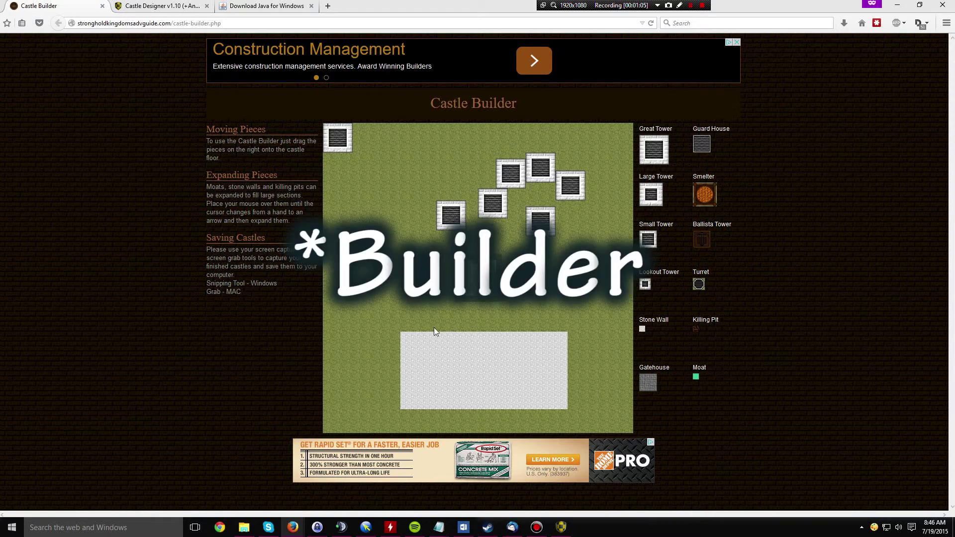
{"action": "left_click_drag", "start_coordinate": [493, 370], "coordinate": [441, 363]}
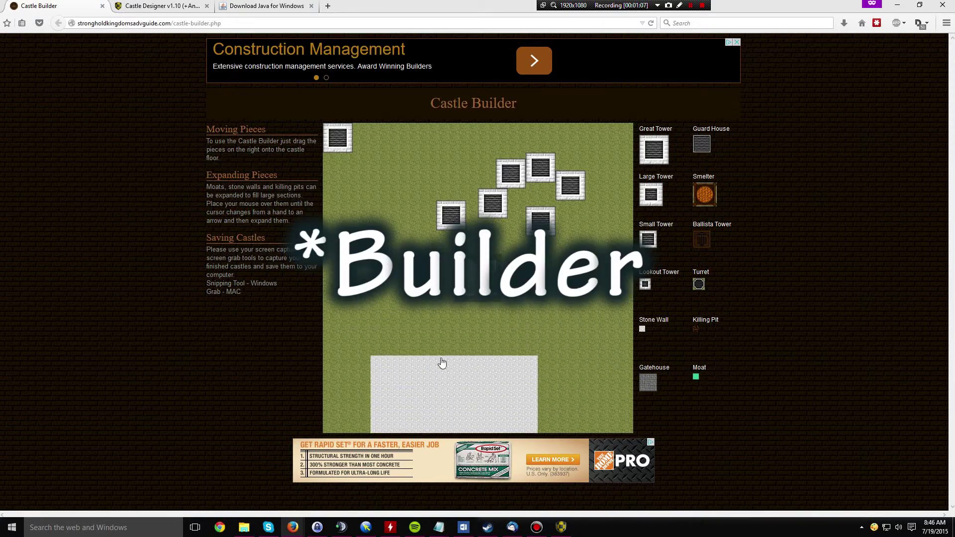
{"action": "left_click_drag", "start_coordinate": [438, 417], "coordinate": [452, 392]}
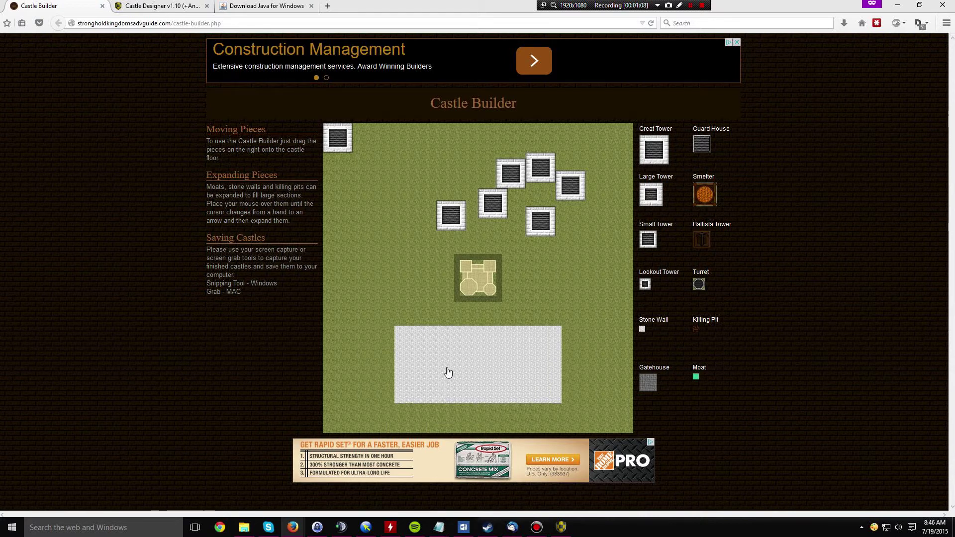
{"action": "left_click_drag", "start_coordinate": [447, 373], "coordinate": [465, 333]}
Switch to the Castle Designer v1.10 forum thread and scroll through its screenshot.
{"action": "left_click", "coordinate": [160, 5]}
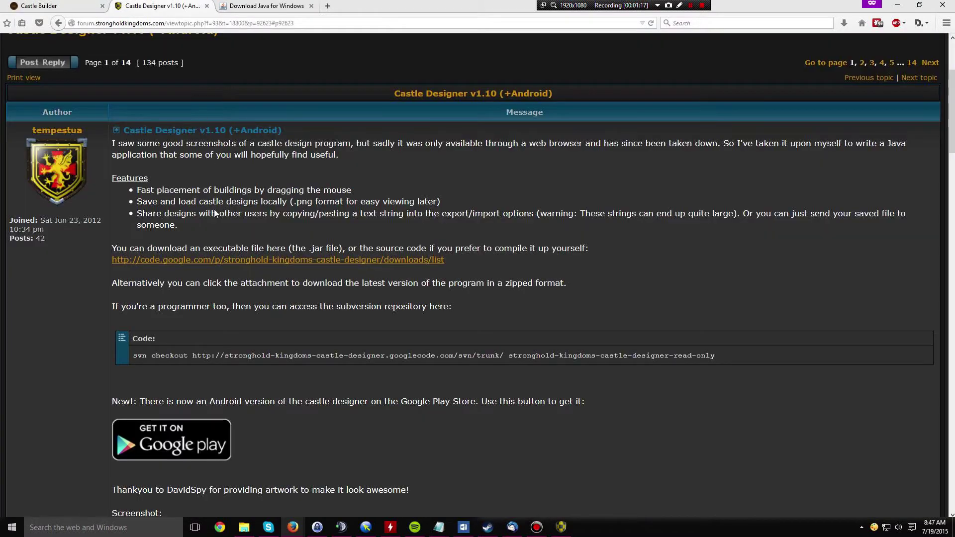
{"action": "scroll", "coordinate": [217, 249], "scroll_direction": "up", "scroll_amount": 3}
{"action": "scroll", "coordinate": [218, 252], "scroll_direction": "down", "scroll_amount": 2}
{"action": "scroll", "coordinate": [217, 252], "scroll_direction": "down", "scroll_amount": 4}
{"action": "scroll", "coordinate": [217, 234], "scroll_direction": "up", "scroll_amount": 2}
{"action": "scroll", "coordinate": [216, 236], "scroll_direction": "up", "scroll_amount": 1}
{"action": "scroll", "coordinate": [216, 236], "scroll_direction": "down", "scroll_amount": 1}
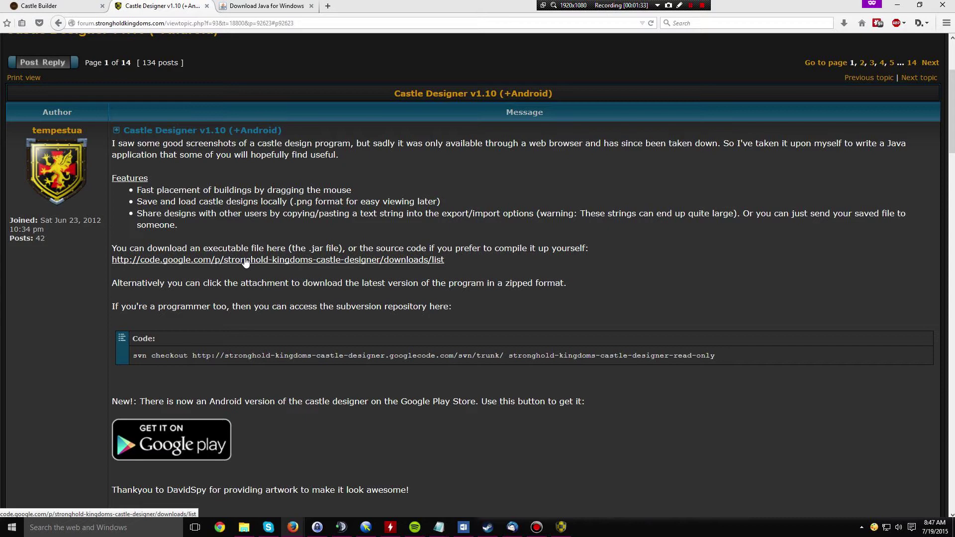
{"action": "scroll", "coordinate": [242, 268], "scroll_direction": "down", "scroll_amount": 3}
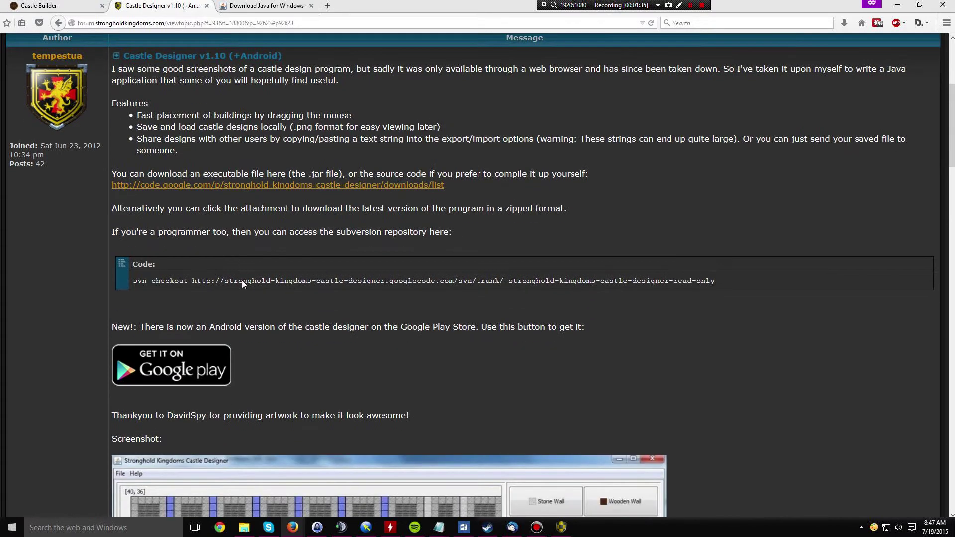
{"action": "scroll", "coordinate": [241, 285], "scroll_direction": "down", "scroll_amount": 2}
{"action": "scroll", "coordinate": [242, 279], "scroll_direction": "up", "scroll_amount": 5}
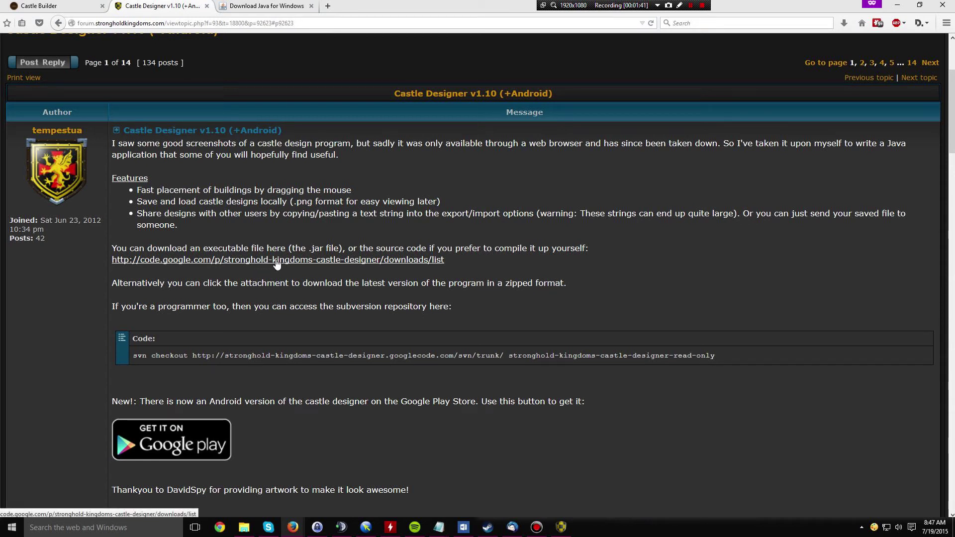
Follow the code.google.com link and download the Castle Designer 1.10 zip attachment.
{"action": "left_click", "coordinate": [206, 261]}
{"action": "scroll", "coordinate": [223, 265], "scroll_direction": "down", "scroll_amount": 3}
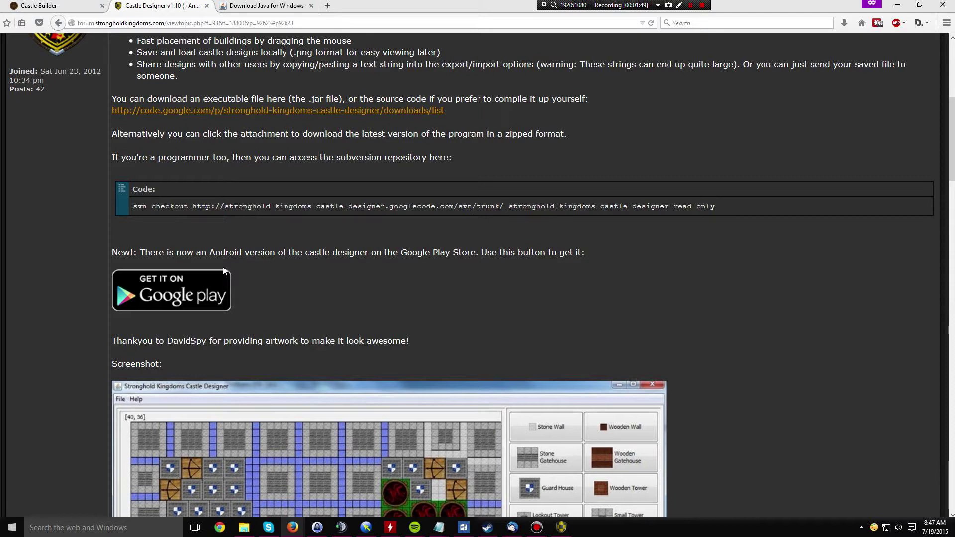
{"action": "scroll", "coordinate": [223, 269], "scroll_direction": "down", "scroll_amount": 3}
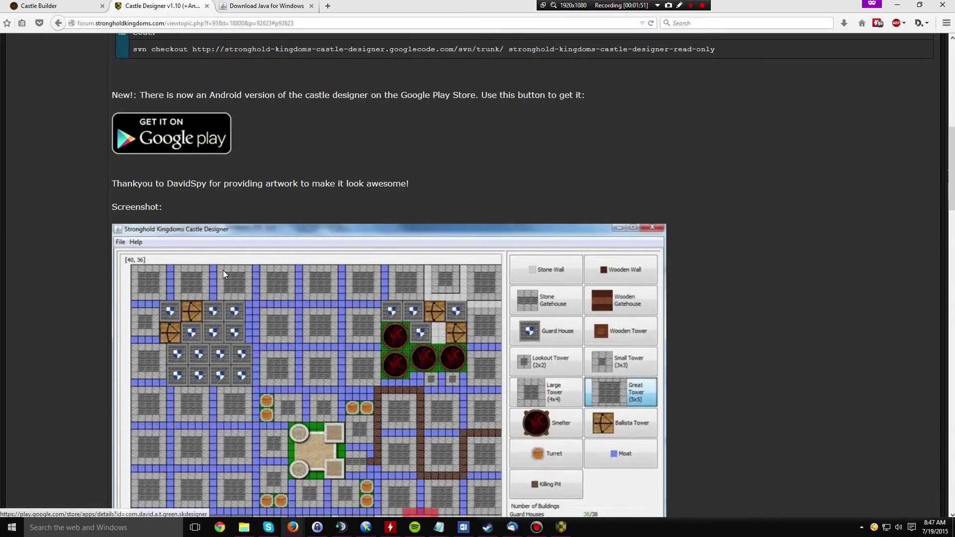
{"action": "scroll", "coordinate": [224, 273], "scroll_direction": "down", "scroll_amount": 9}
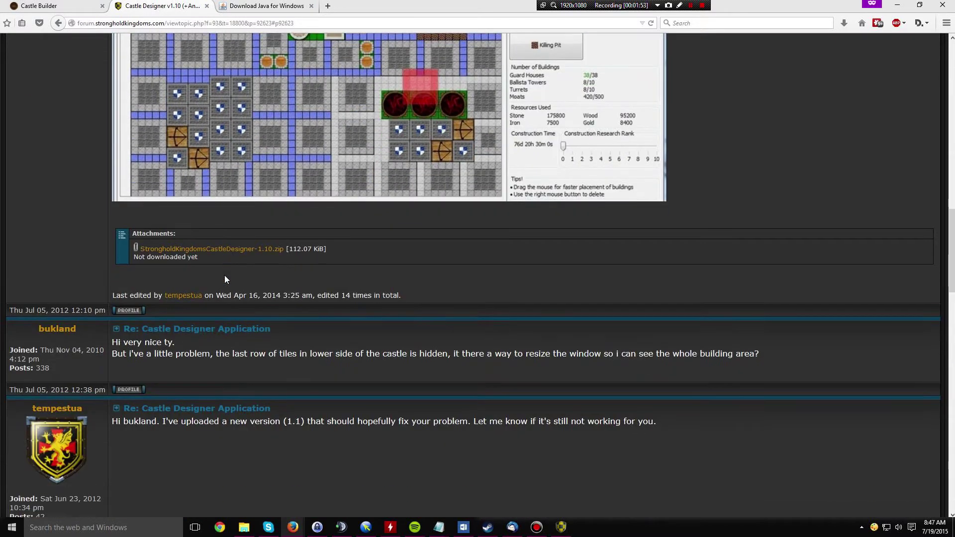
{"action": "left_click", "coordinate": [241, 253]}
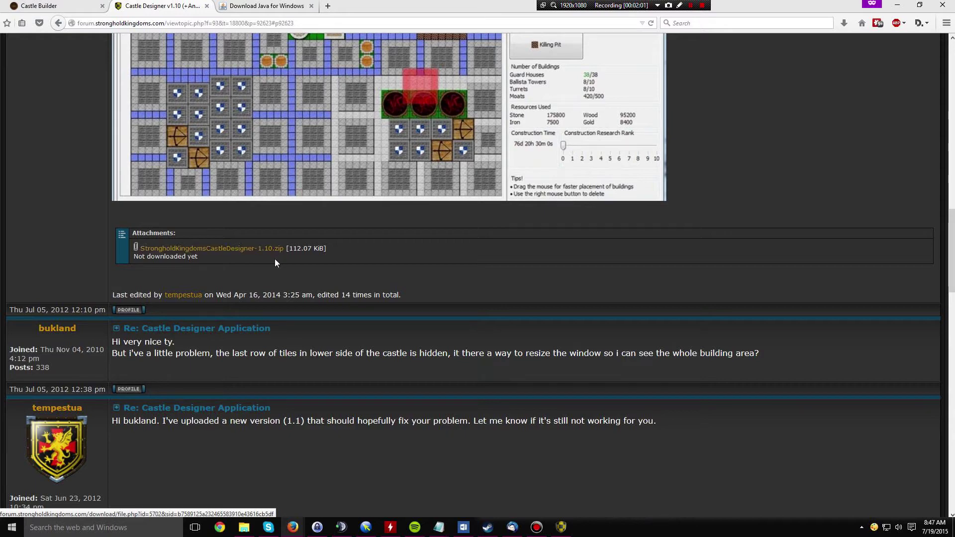
Scroll back through the thread and bring up the Castle designer folder window.
{"action": "scroll", "coordinate": [264, 261], "scroll_direction": "up", "scroll_amount": 2}
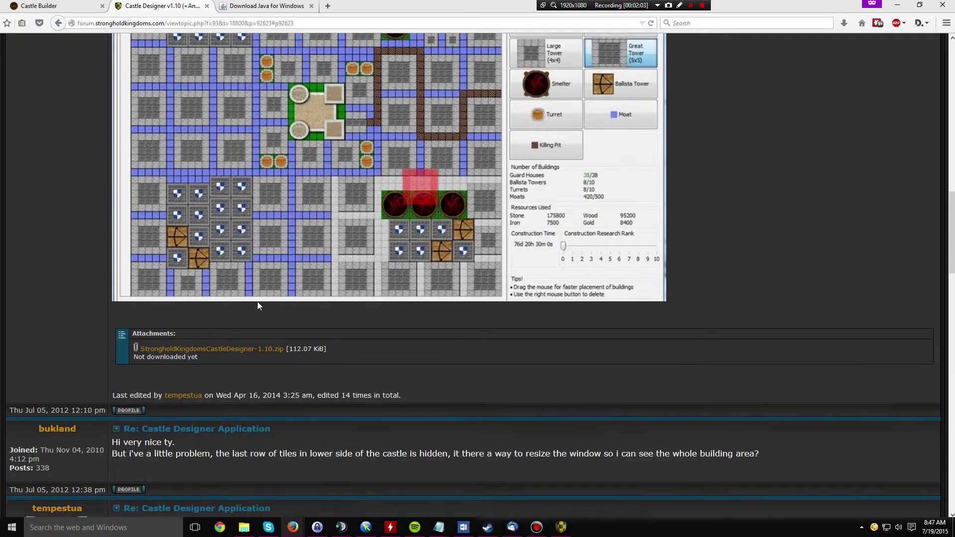
{"action": "scroll", "coordinate": [252, 301], "scroll_direction": "up", "scroll_amount": 12}
{"action": "scroll", "coordinate": [252, 300], "scroll_direction": "down", "scroll_amount": 17}
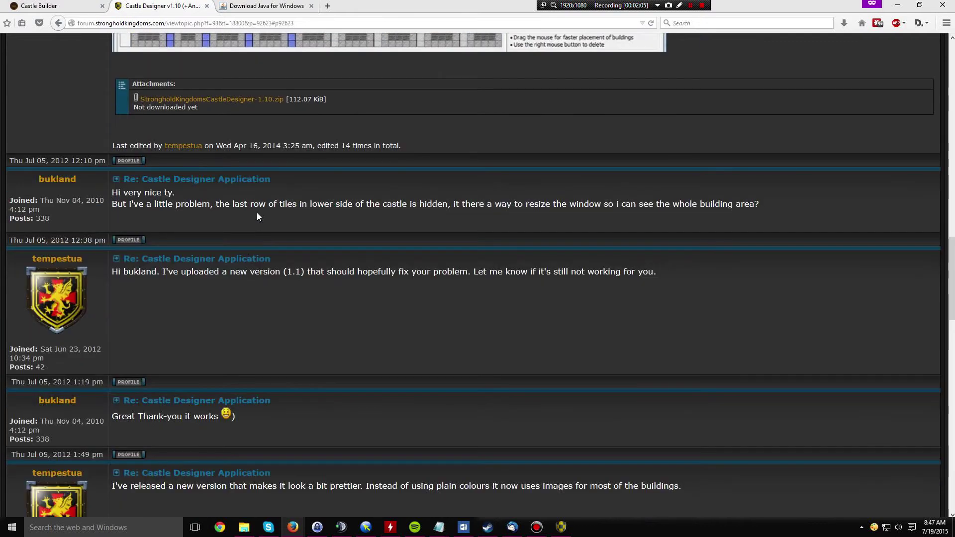
{"action": "scroll", "coordinate": [257, 213], "scroll_direction": "up", "scroll_amount": 5}
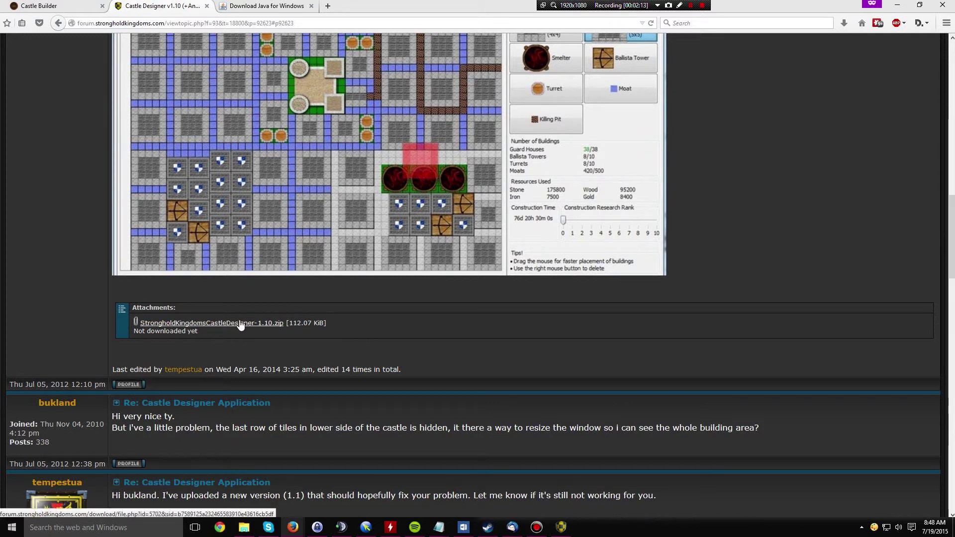
{"action": "left_click", "coordinate": [243, 527]}
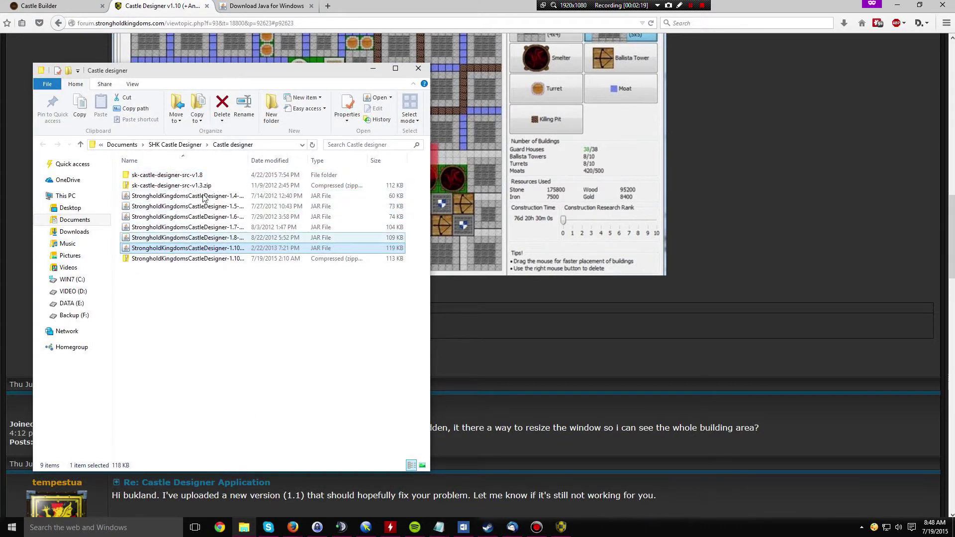
Select the Castle Designer 1.10 JAR file in the folder, then return to the Java download page.
{"action": "left_click", "coordinate": [205, 259]}
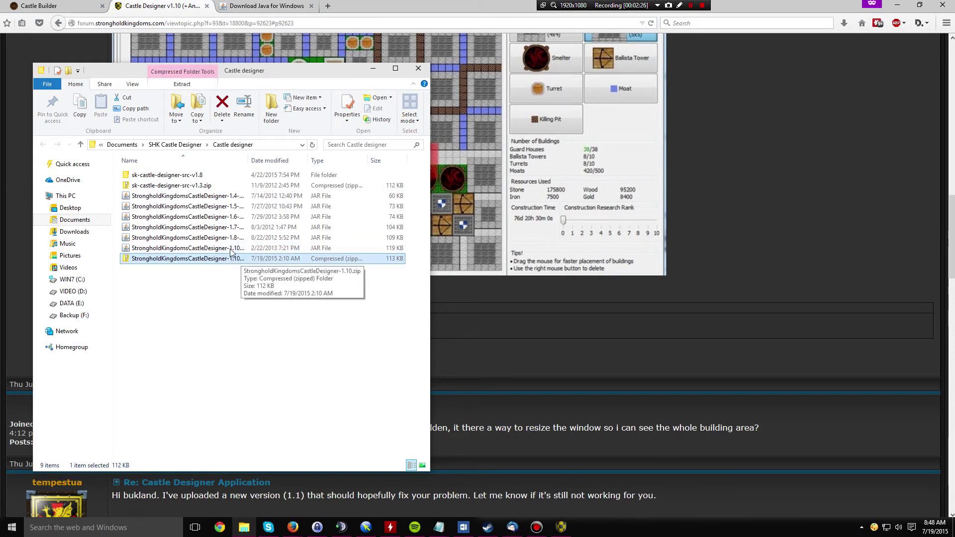
{"action": "left_click", "coordinate": [219, 249]}
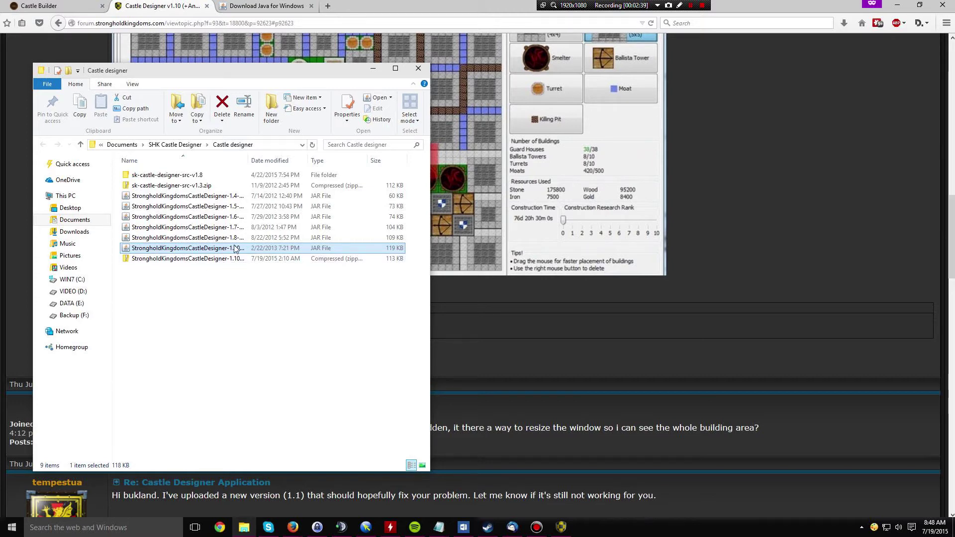
{"action": "left_click", "coordinate": [265, 6]}
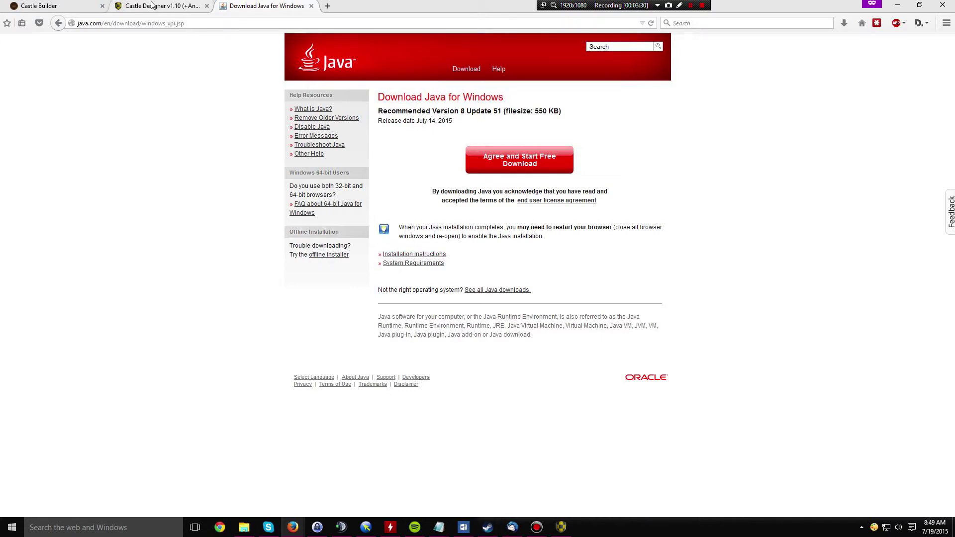
Bring the Castle designer folder window back over the java.com download page.
{"action": "left_click", "coordinate": [244, 527]}
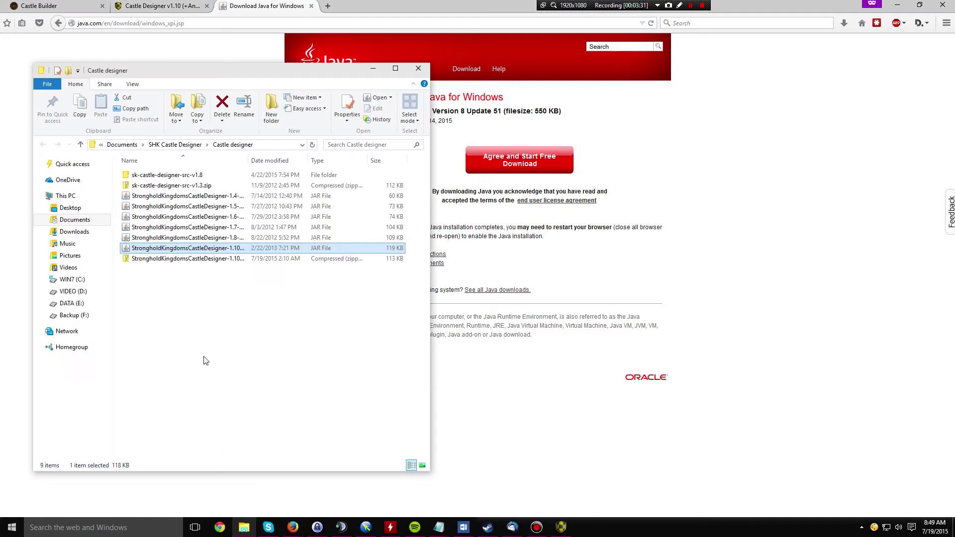
For the 1.10 JAR, choose Open with, expand More apps, and look for another app on this PC.
{"action": "left_click", "coordinate": [195, 261]}
{"action": "left_click", "coordinate": [200, 251]}
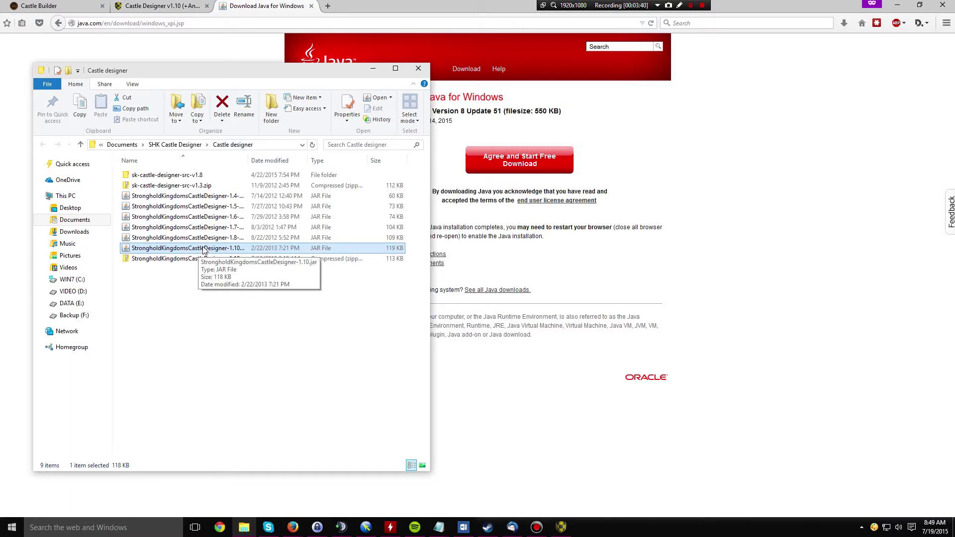
{"action": "right_click", "coordinate": [202, 250]}
{"action": "left_click", "coordinate": [236, 264]}
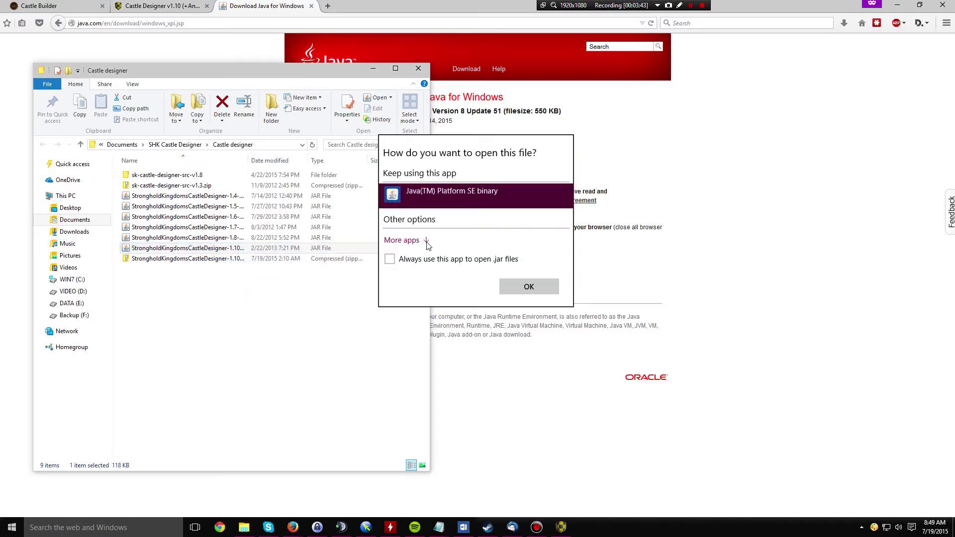
{"action": "left_click", "coordinate": [426, 243]}
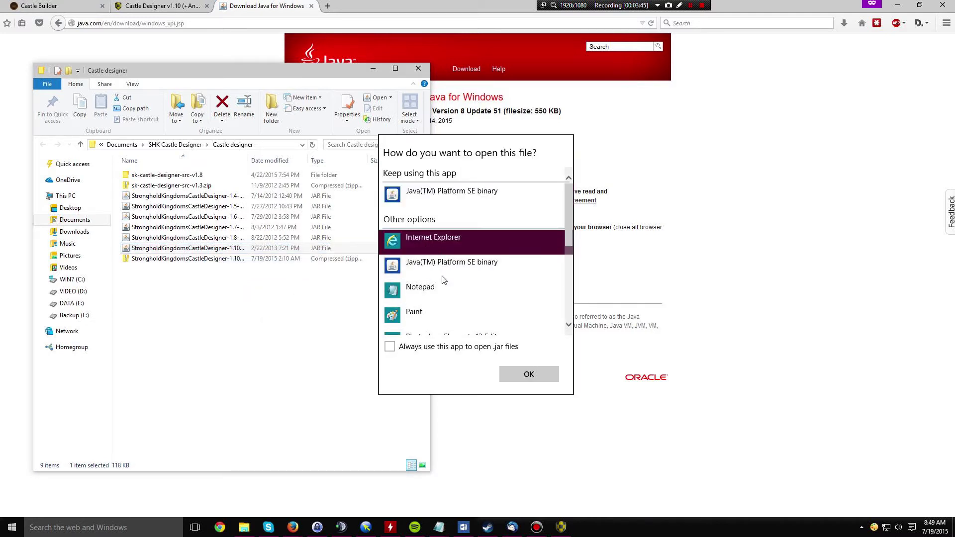
{"action": "scroll", "coordinate": [444, 280], "scroll_direction": "down", "scroll_amount": 5}
{"action": "scroll", "coordinate": [428, 313], "scroll_direction": "up", "scroll_amount": 5}
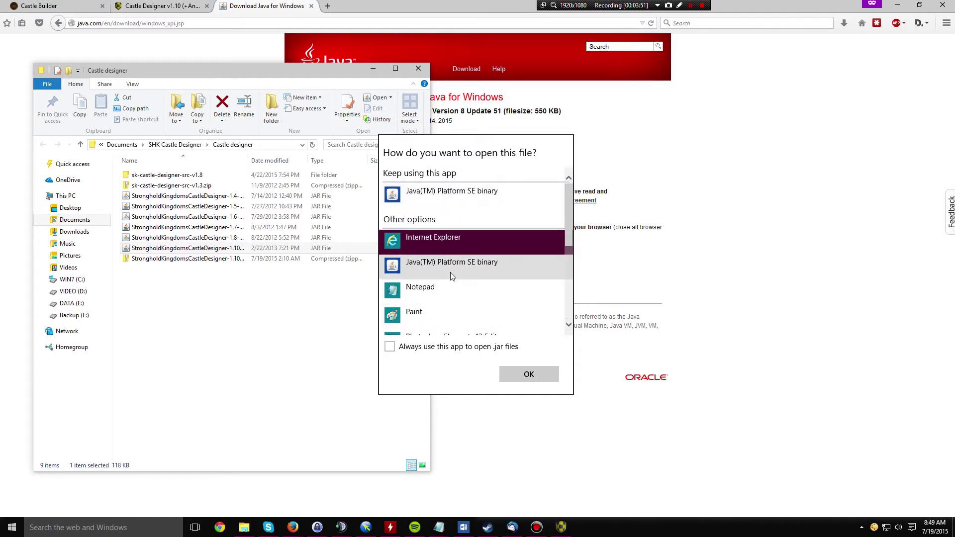
{"action": "scroll", "coordinate": [428, 316], "scroll_direction": "down", "scroll_amount": 5}
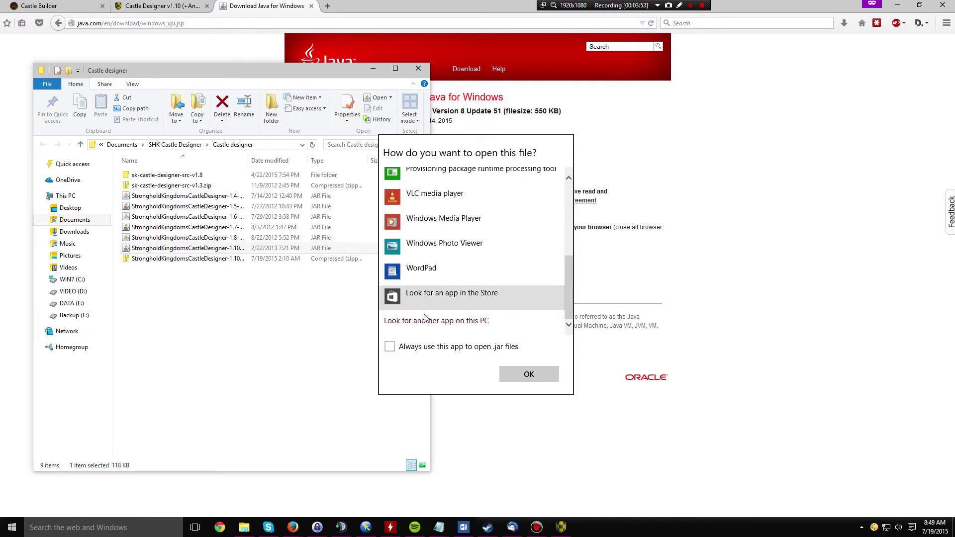
{"action": "left_click", "coordinate": [421, 322]}
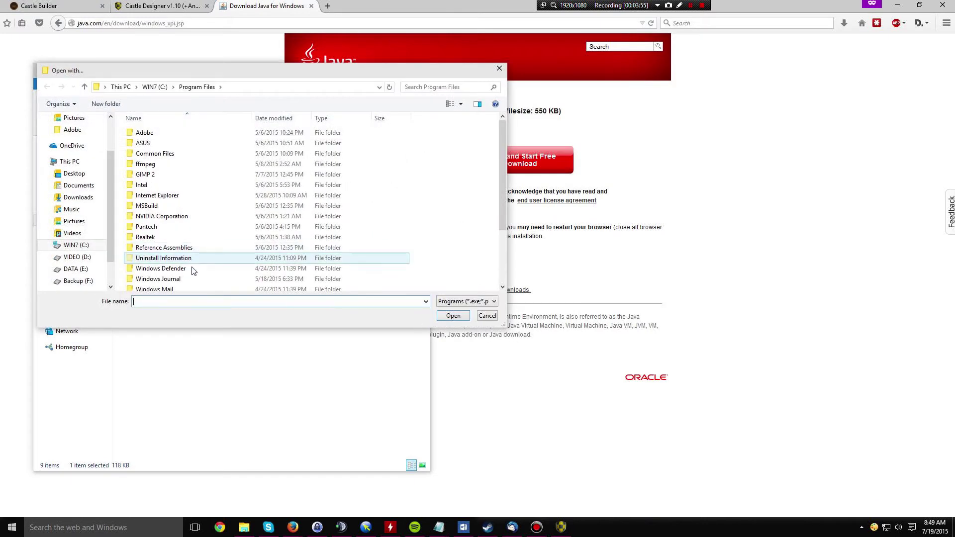
Browse to C:\Program Files (x86)\Java\jre1.8.0_51\bin and select java.exe.
{"action": "left_click", "coordinate": [155, 87]}
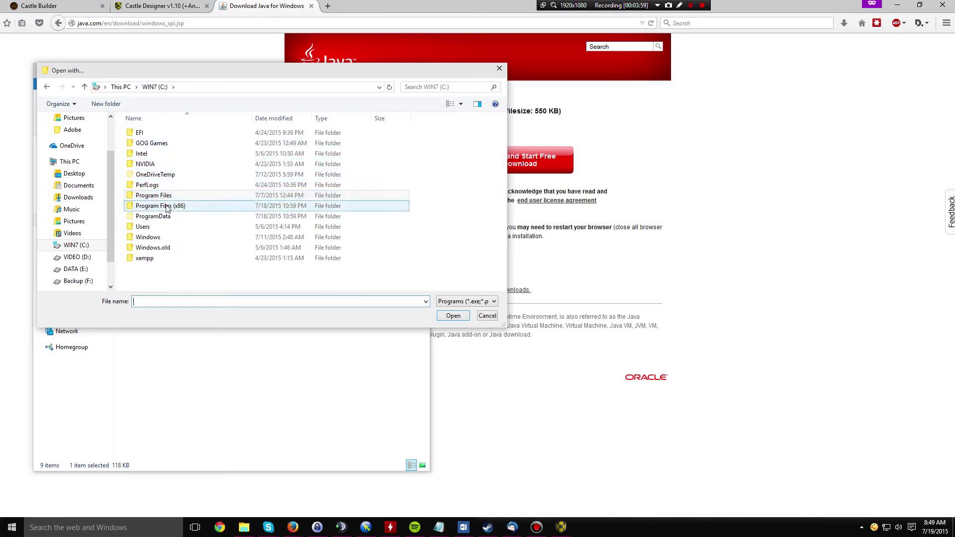
{"action": "double_click", "coordinate": [160, 206]}
{"action": "scroll", "coordinate": [278, 210], "scroll_direction": "down", "scroll_amount": 1}
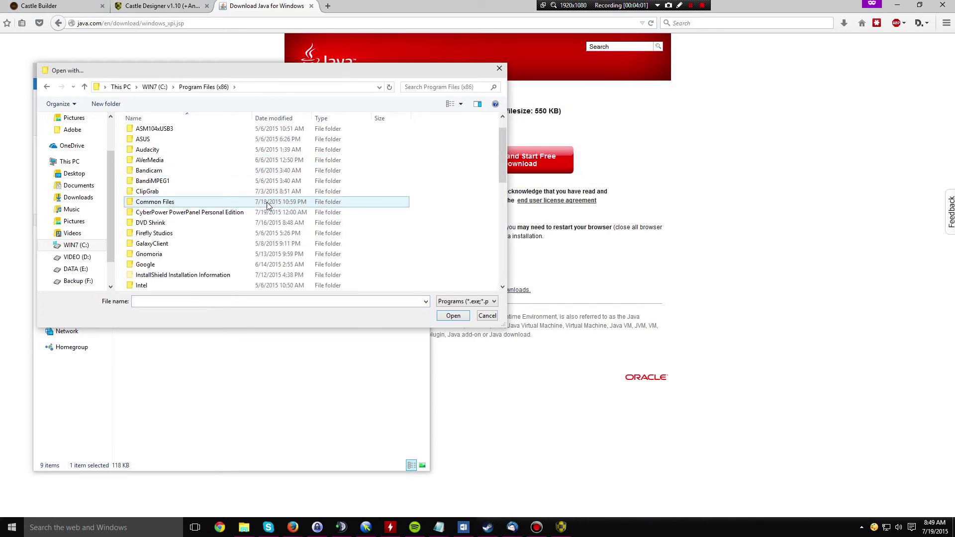
{"action": "scroll", "coordinate": [220, 237], "scroll_direction": "up", "scroll_amount": 1}
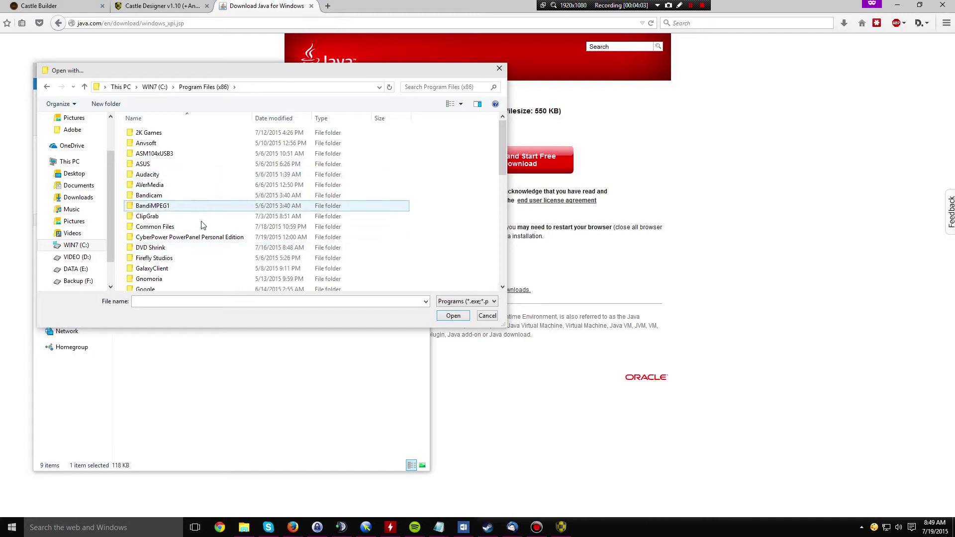
{"action": "scroll", "coordinate": [203, 225], "scroll_direction": "down", "scroll_amount": 3}
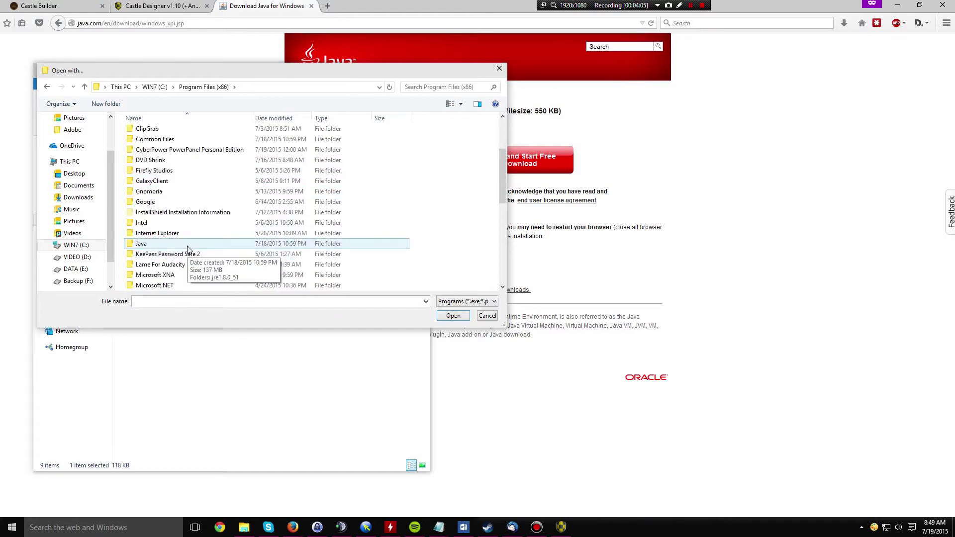
{"action": "double_click", "coordinate": [192, 246]}
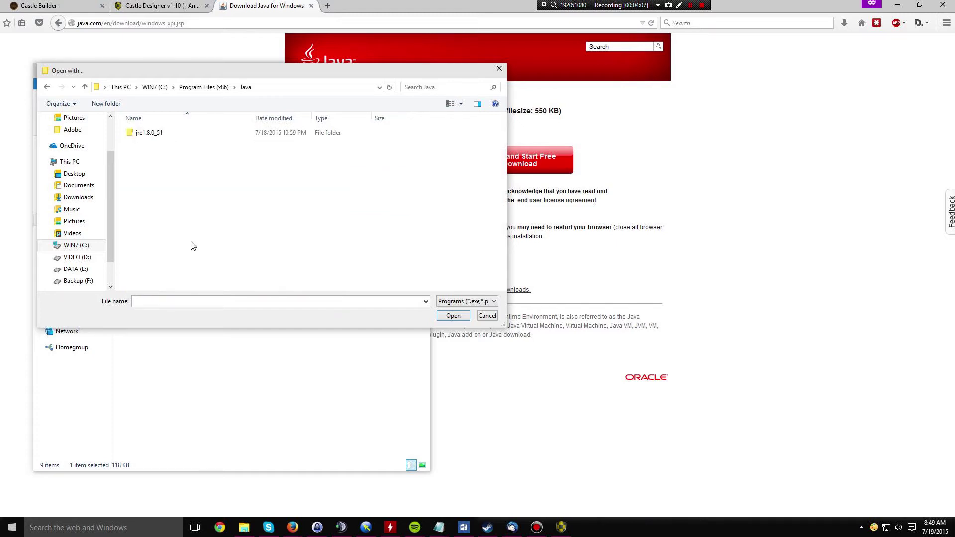
{"action": "double_click", "coordinate": [167, 135]}
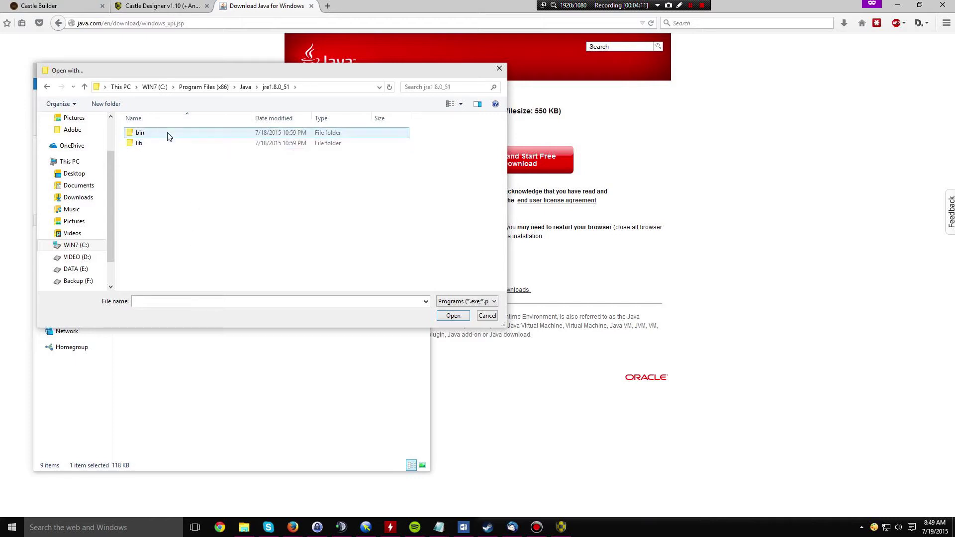
{"action": "double_click", "coordinate": [167, 134]}
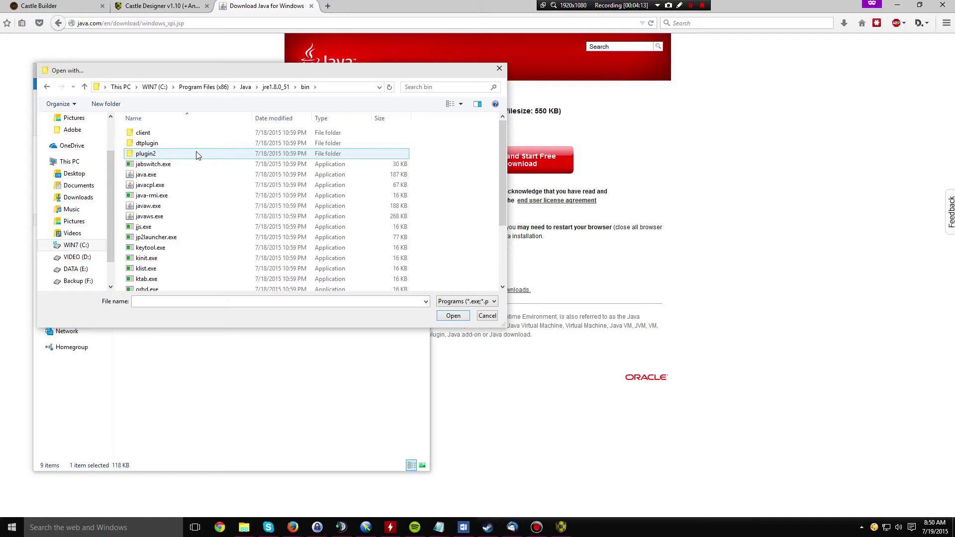
{"action": "scroll", "coordinate": [181, 154], "scroll_direction": "down", "scroll_amount": 1}
{"action": "left_click", "coordinate": [183, 150]}
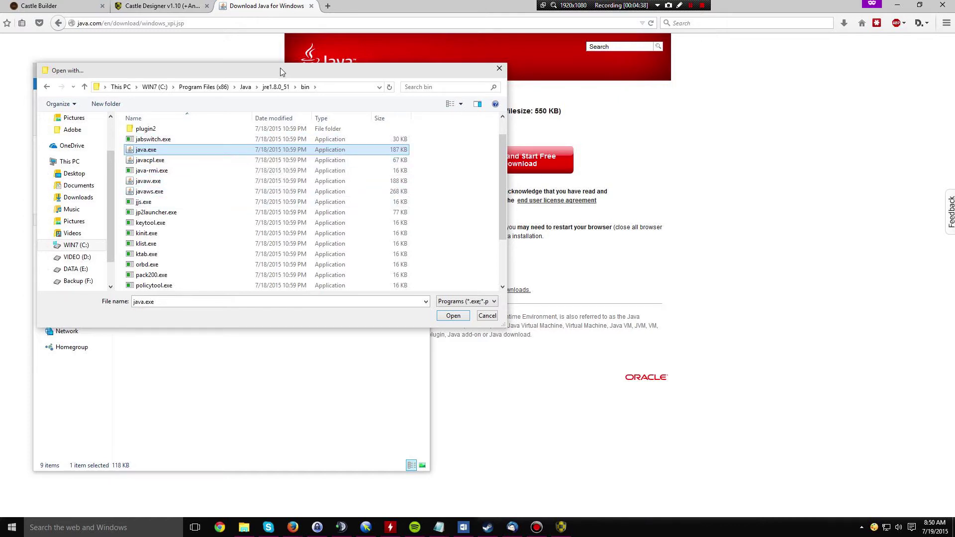
Move the Open with window aside and confirm opening the JAR with java.exe.
{"action": "left_click_drag", "start_coordinate": [279, 69], "coordinate": [275, 117]}
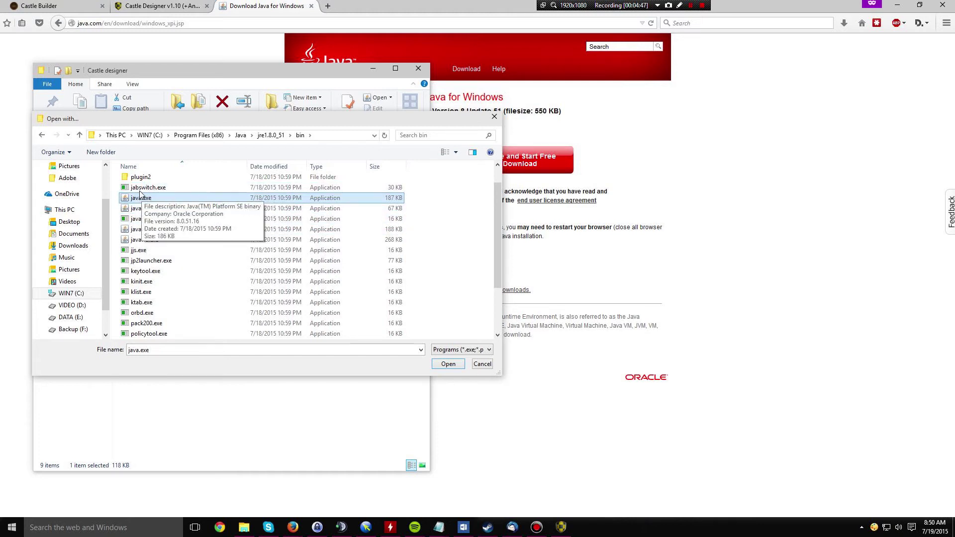
{"action": "scroll", "coordinate": [149, 234], "scroll_direction": "down", "scroll_amount": 2}
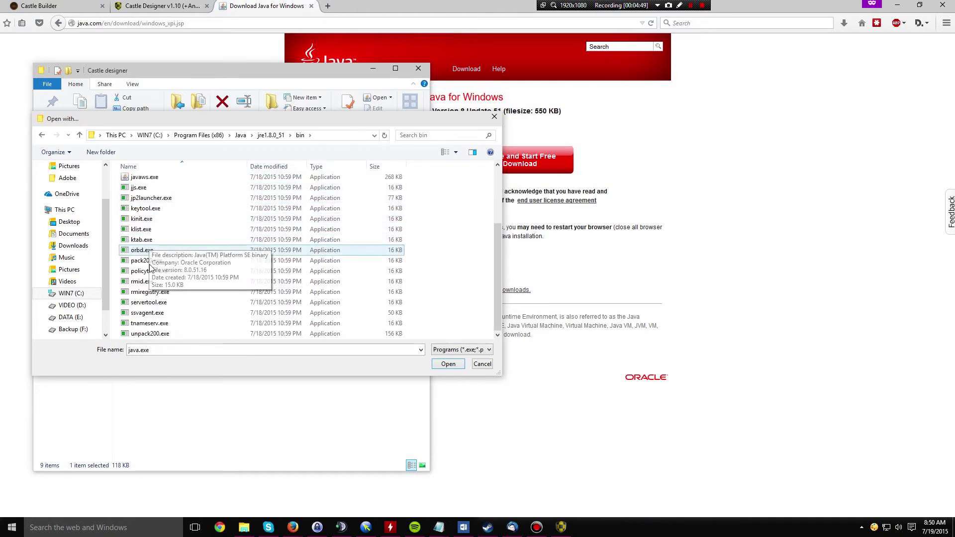
{"action": "scroll", "coordinate": [154, 318], "scroll_direction": "up", "scroll_amount": 3}
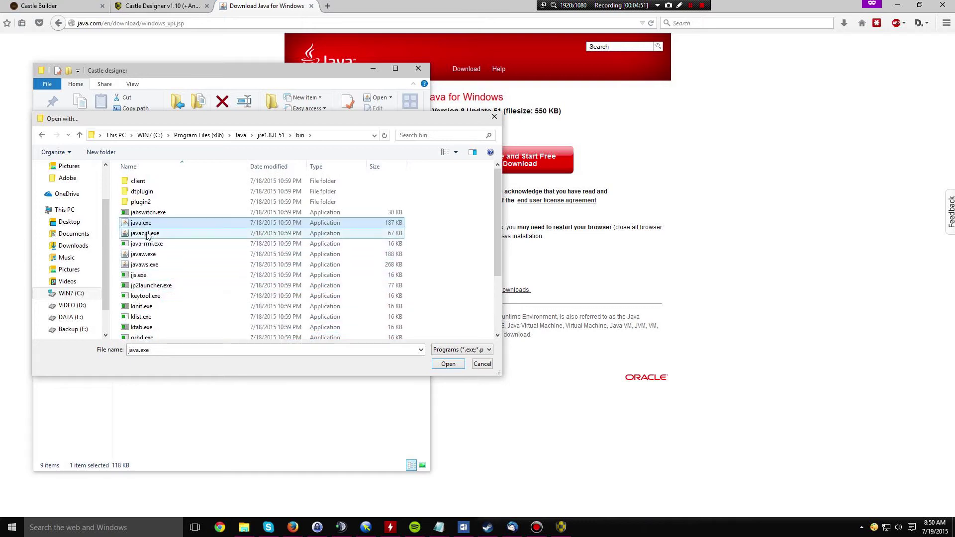
{"action": "left_click", "coordinate": [449, 364]}
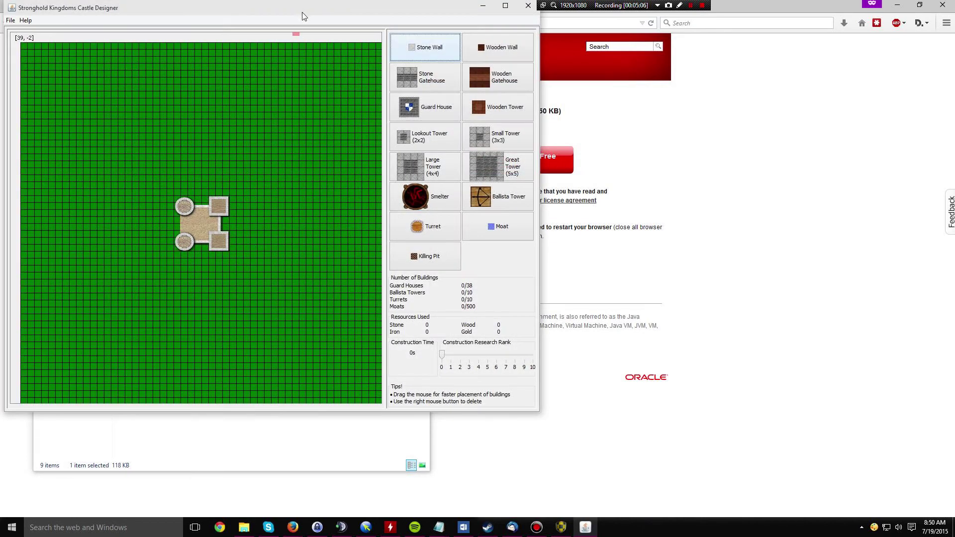
Reposition the Castle Designer window, then widen it and make it taller.
{"action": "left_click_drag", "start_coordinate": [300, 17], "coordinate": [365, 82]}
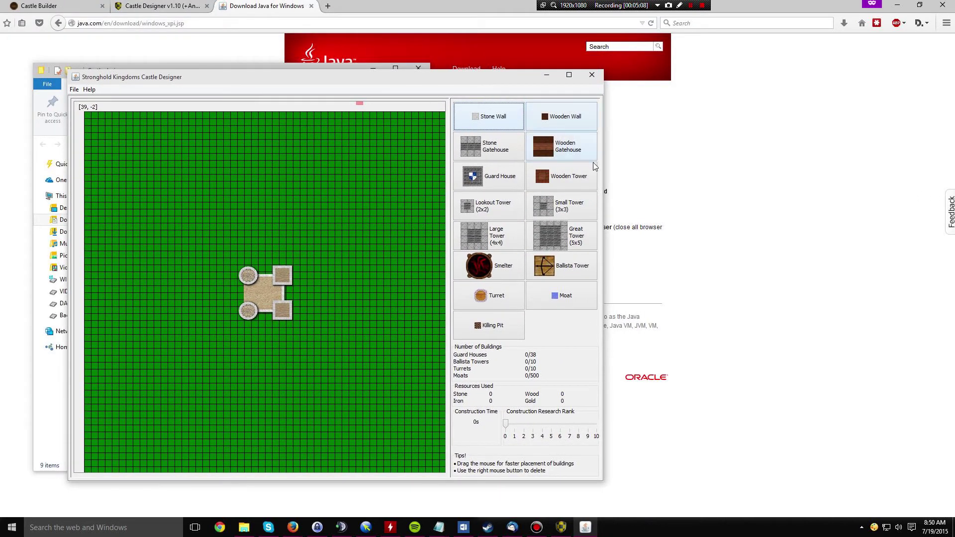
{"action": "mouse_move", "coordinate": [509, 78]}
{"action": "left_mouse_down"}
{"action": "mouse_move", "coordinate": [479, 86]}
{"action": "mouse_move", "coordinate": [500, 70]}
{"action": "left_mouse_up"}
{"action": "left_click_drag", "start_coordinate": [595, 151], "coordinate": [731, 169]}
{"action": "mouse_move", "coordinate": [401, 62]}
{"action": "left_mouse_down"}
{"action": "mouse_move", "coordinate": [422, 32]}
{"action": "mouse_move", "coordinate": [390, 55]}
{"action": "left_mouse_up"}
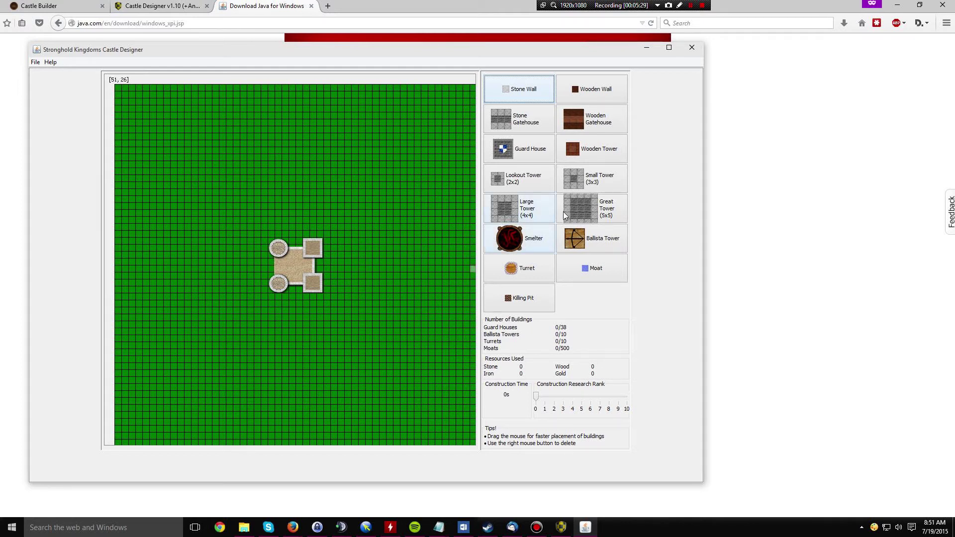
Place a Great Tower (5x5) in the bottom-left corner of the grid.
{"action": "left_click", "coordinate": [581, 209]}
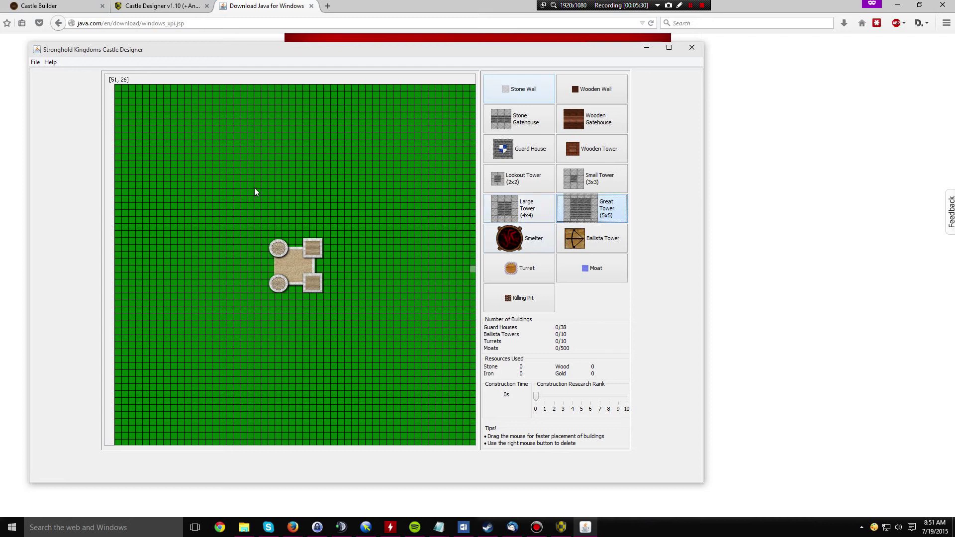
{"action": "left_click", "coordinate": [131, 428]}
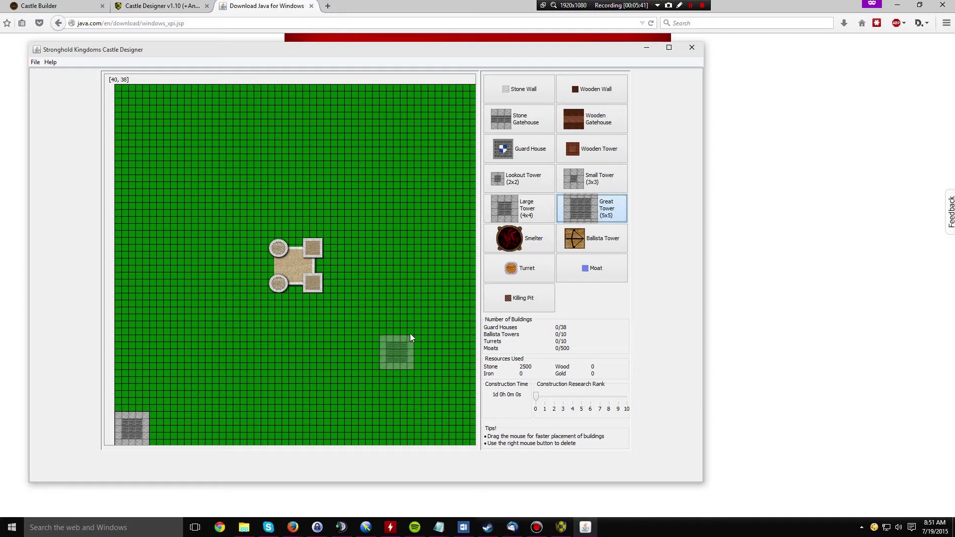
Place ten turrets around the keep, reaching the 10/10 limit.
{"action": "left_click", "coordinate": [514, 276]}
{"action": "left_click", "coordinate": [434, 293]}
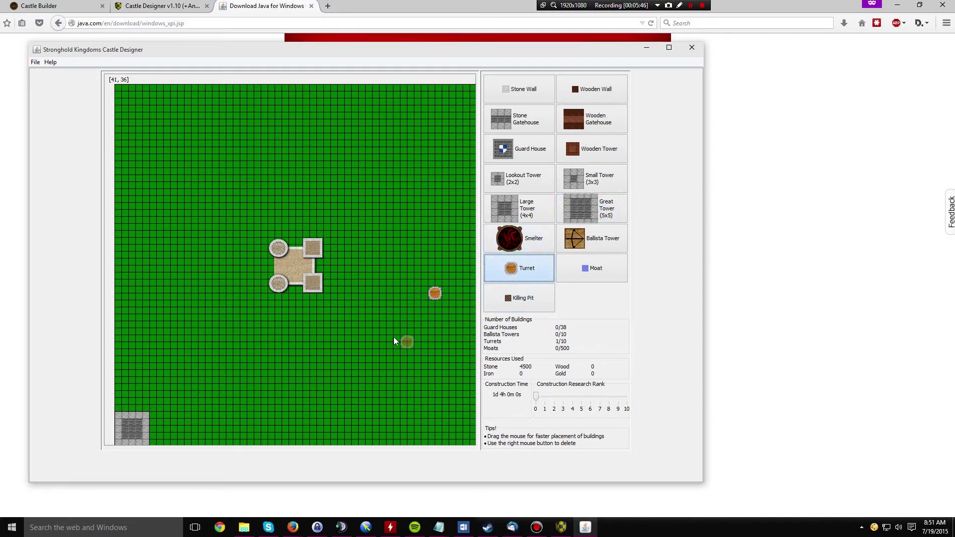
{"action": "left_click", "coordinate": [407, 341]}
{"action": "left_click", "coordinate": [345, 342]}
{"action": "left_click", "coordinate": [253, 334]}
{"action": "left_click", "coordinate": [212, 307]}
{"action": "left_click", "coordinate": [434, 224]}
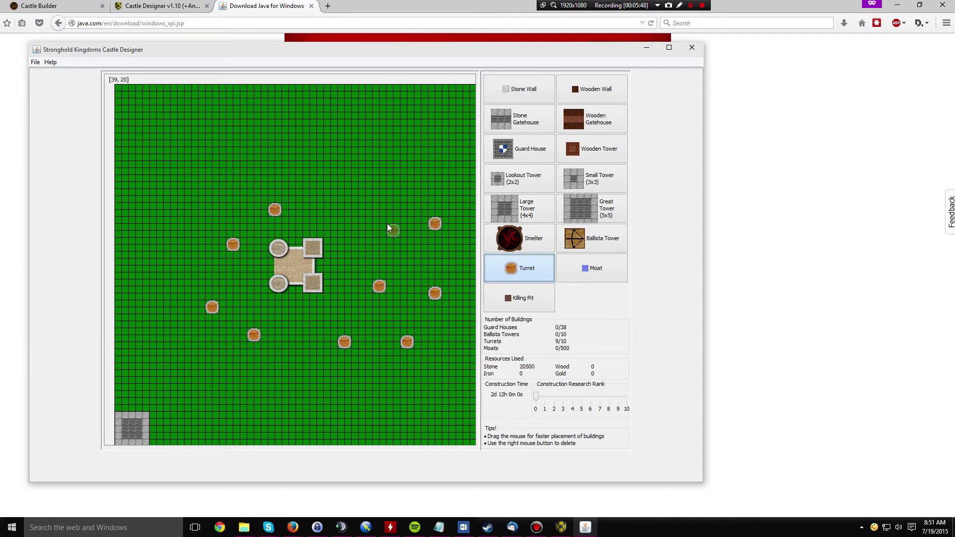
{"action": "left_click", "coordinate": [393, 230]}
{"action": "left_click", "coordinate": [379, 286]}
Add three smelters in the upper area and set Construction Research Rank to 5.
{"action": "left_click", "coordinate": [517, 232]}
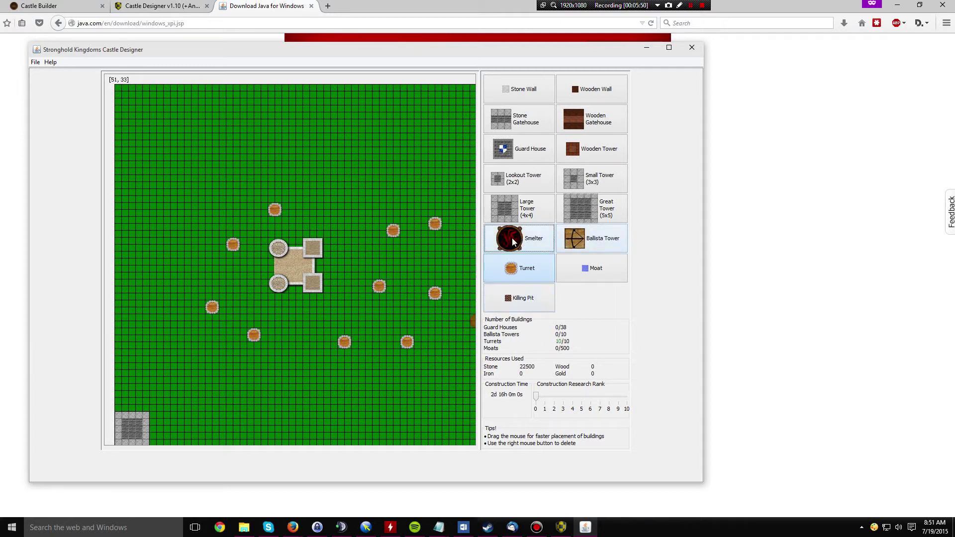
{"action": "left_click", "coordinate": [365, 175]}
{"action": "left_click", "coordinate": [247, 126]}
{"action": "left_click", "coordinate": [219, 153]}
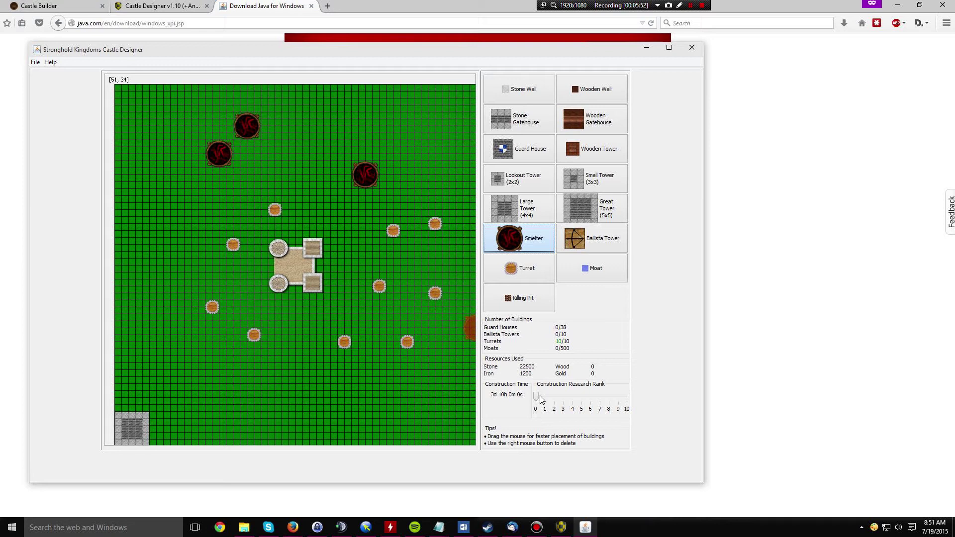
{"action": "left_click_drag", "start_coordinate": [536, 396], "coordinate": [630, 403]}
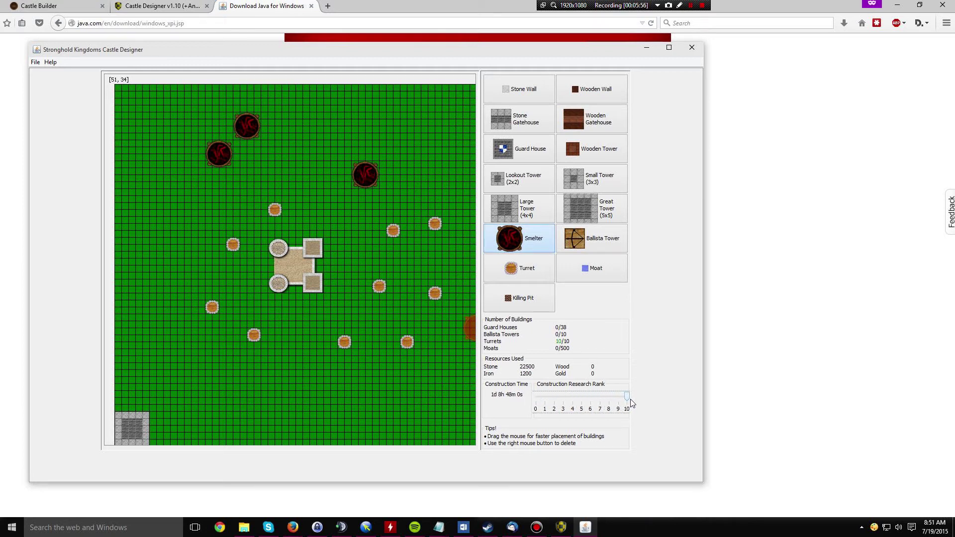
{"action": "left_click_drag", "start_coordinate": [603, 404], "coordinate": [580, 405]}
Add Great Towers along the bottom and up the left side of the grid.
{"action": "left_click", "coordinate": [592, 208]}
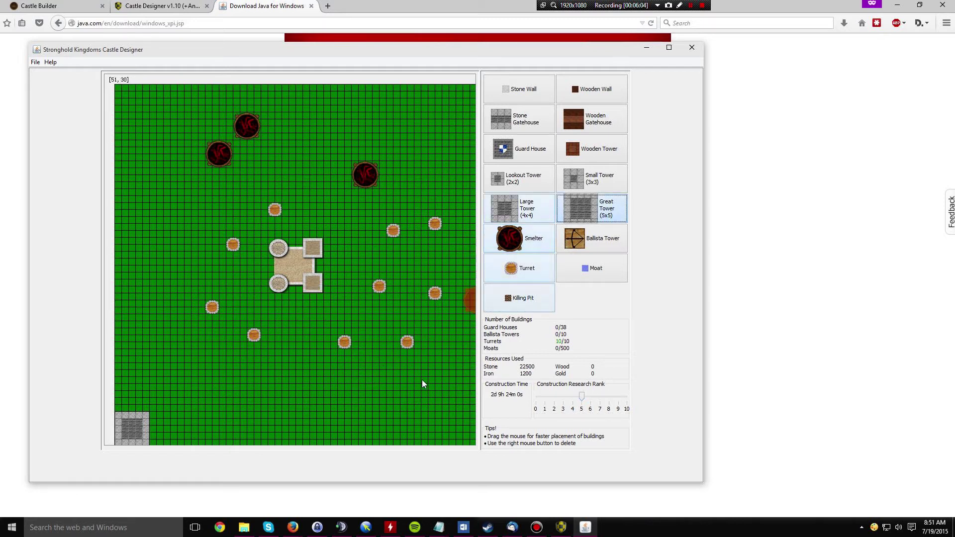
{"action": "left_click", "coordinate": [418, 387]}
{"action": "left_click", "coordinate": [313, 401]}
{"action": "mouse_move", "coordinate": [224, 370]}
{"action": "left_mouse_down"}
{"action": "mouse_move", "coordinate": [129, 327]}
{"action": "mouse_move", "coordinate": [159, 199]}
{"action": "left_mouse_up"}
Paint a cluster of killing pits just east of the keep.
{"action": "mouse_move", "coordinate": [353, 242]}
{"action": "left_mouse_down"}
{"action": "mouse_move", "coordinate": [334, 268]}
{"action": "mouse_move", "coordinate": [360, 253]}
{"action": "left_mouse_up"}
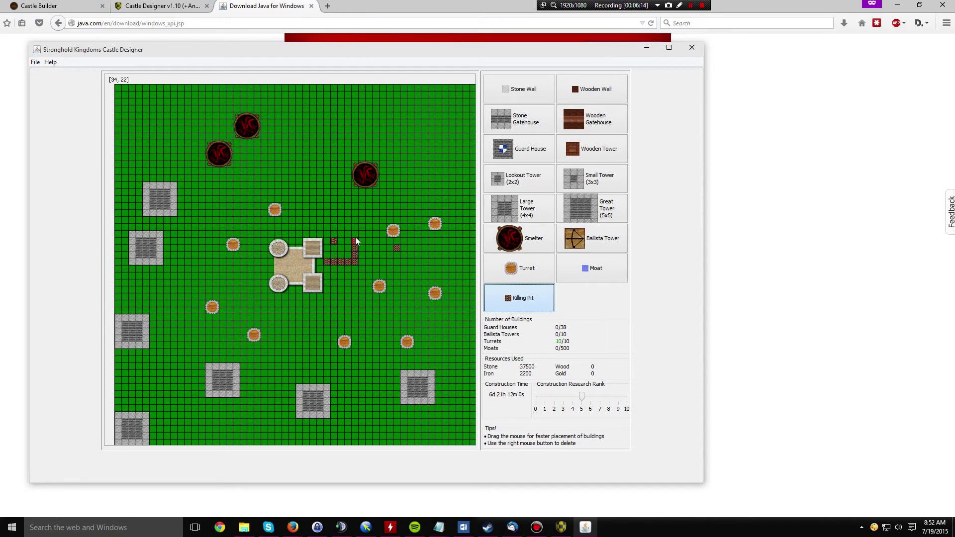
{"action": "mouse_move", "coordinate": [368, 234]}
{"action": "left_mouse_down"}
{"action": "mouse_move", "coordinate": [355, 234]}
{"action": "mouse_move", "coordinate": [383, 231]}
{"action": "mouse_move", "coordinate": [345, 244]}
{"action": "mouse_move", "coordinate": [361, 256]}
{"action": "mouse_move", "coordinate": [361, 278]}
{"action": "left_mouse_up"}
{"action": "left_click", "coordinate": [521, 160]}
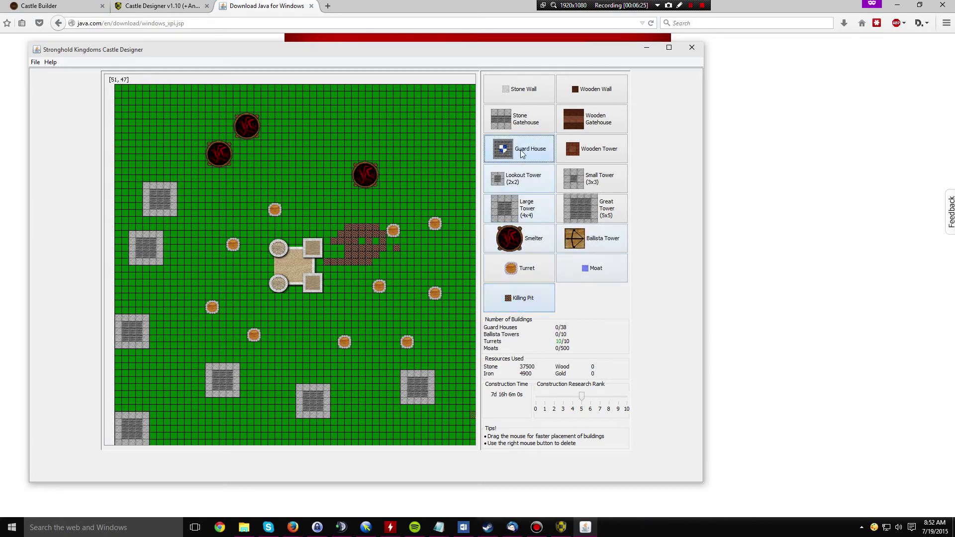
Place guard houses around the grid, delete the turret south of the keep, and add a curved chain there.
{"action": "left_click", "coordinate": [404, 137]}
{"action": "left_click", "coordinate": [263, 173]}
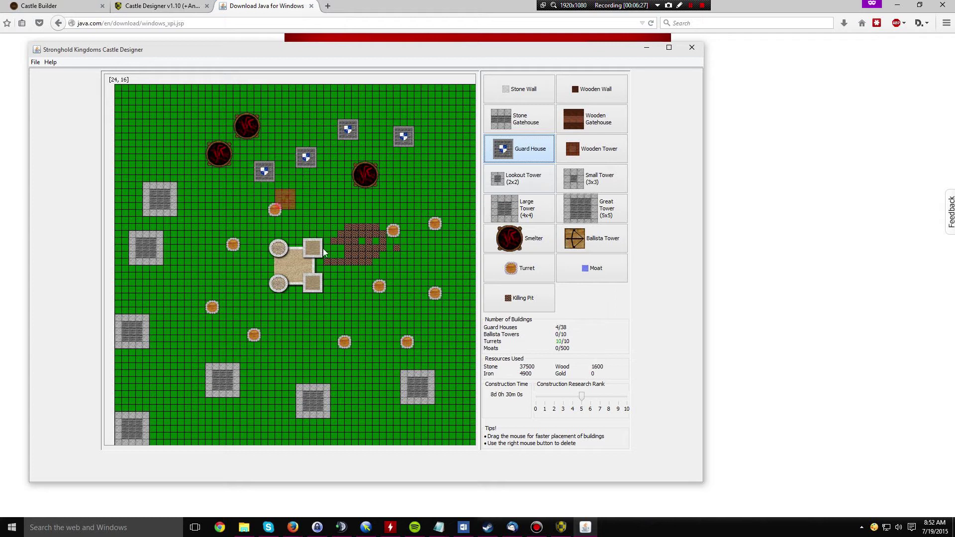
{"action": "left_click", "coordinate": [368, 401]}
{"action": "left_click", "coordinate": [406, 435]}
{"action": "right_click", "coordinate": [347, 345]}
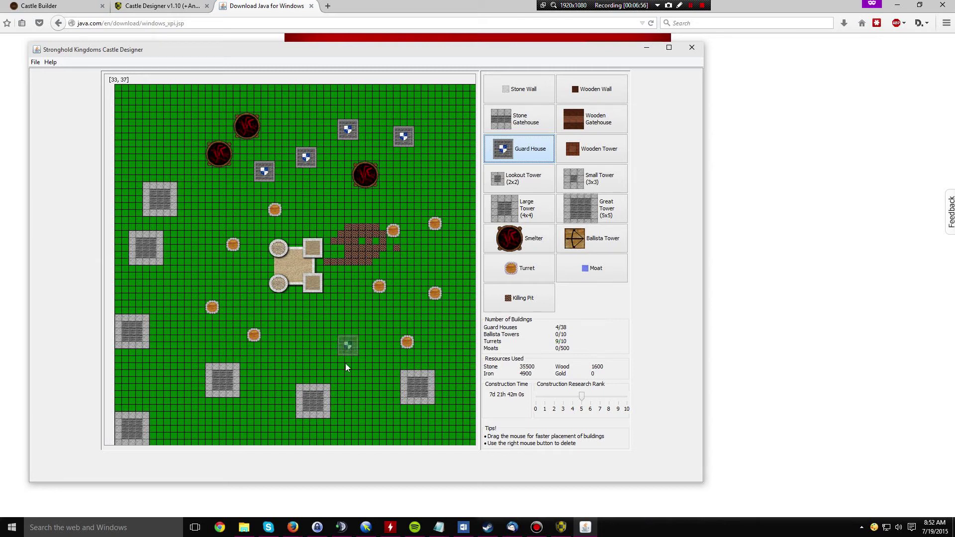
{"action": "left_click_drag", "start_coordinate": [330, 336], "coordinate": [285, 419]}
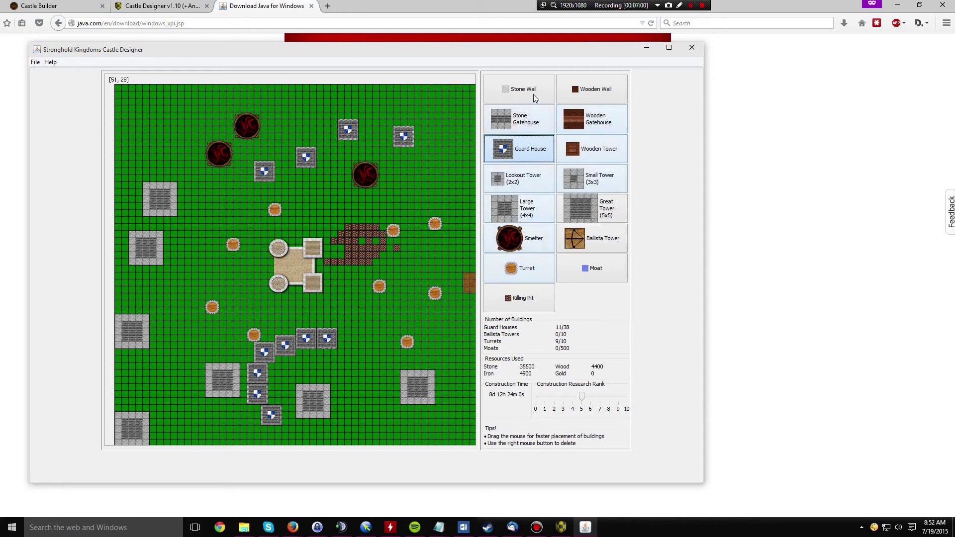
Place a stone gatehouse beside the killing pits and delete the large bottom-right tower.
{"action": "left_click", "coordinate": [517, 124]}
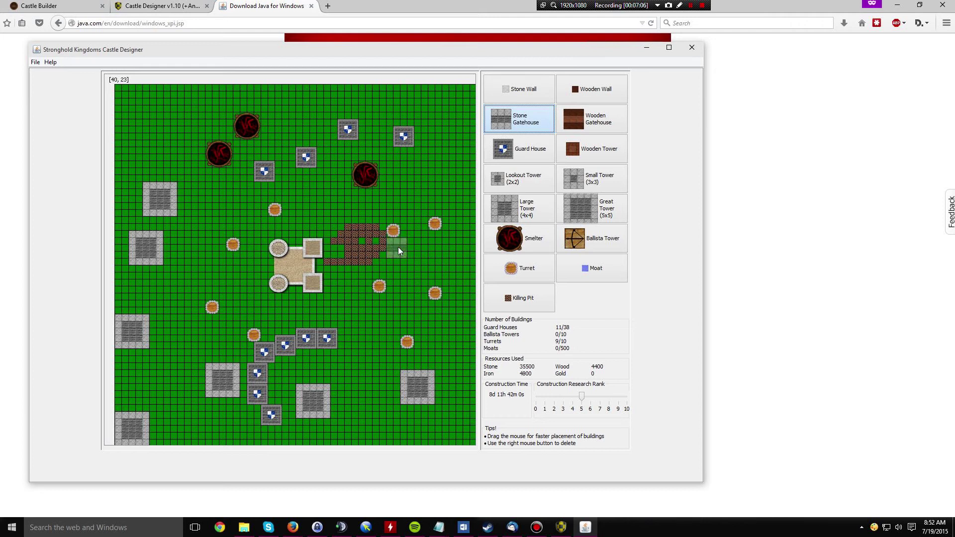
{"action": "left_click", "coordinate": [395, 248]}
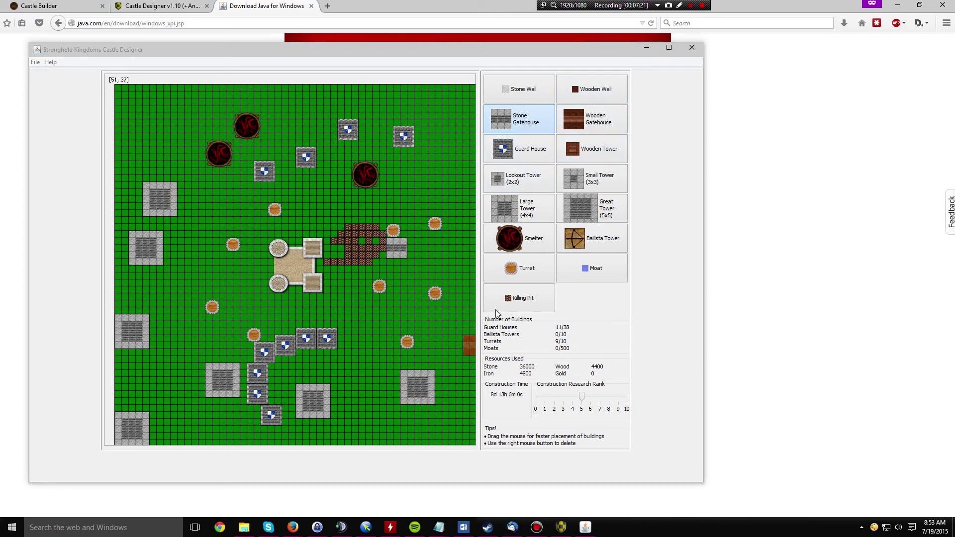
{"action": "right_click", "coordinate": [398, 386]}
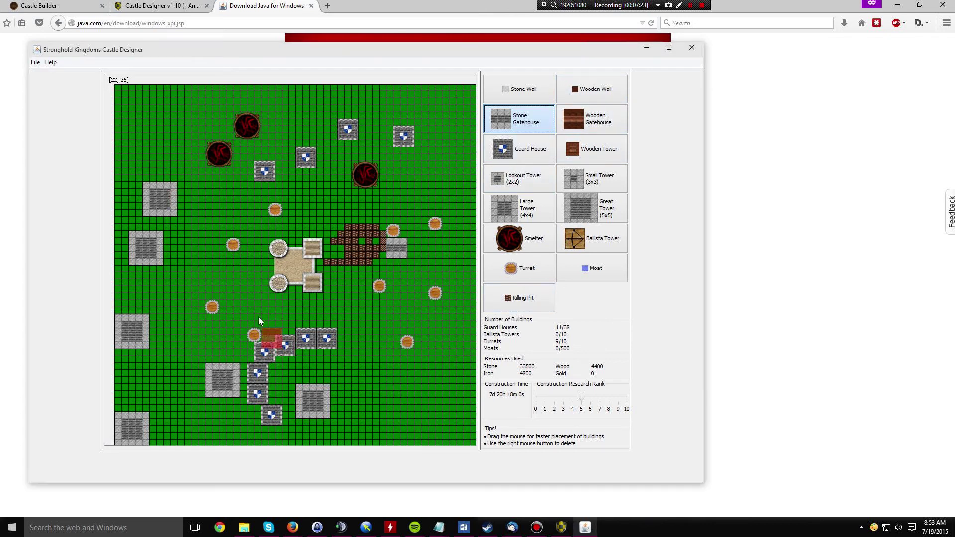
{"action": "left_click", "coordinate": [35, 62]}
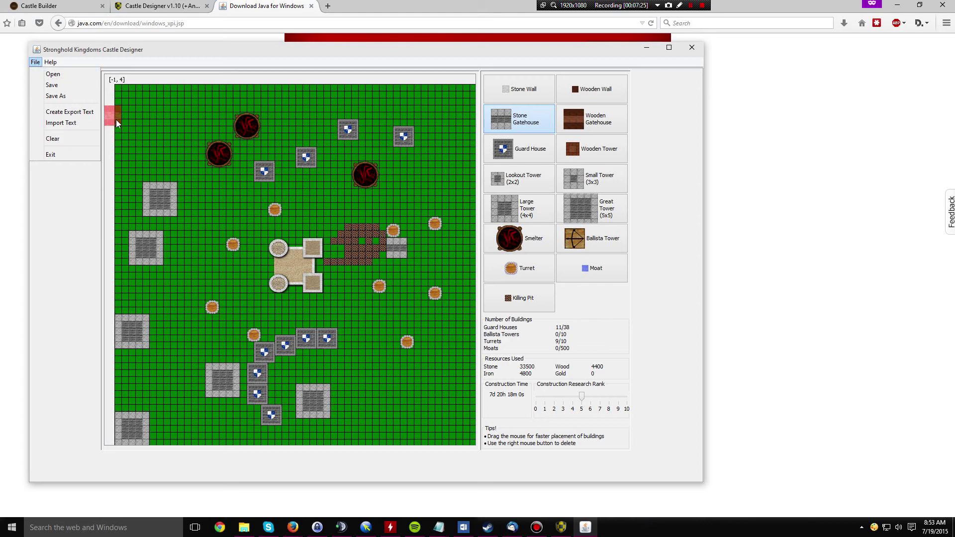
{"action": "left_click", "coordinate": [73, 87]}
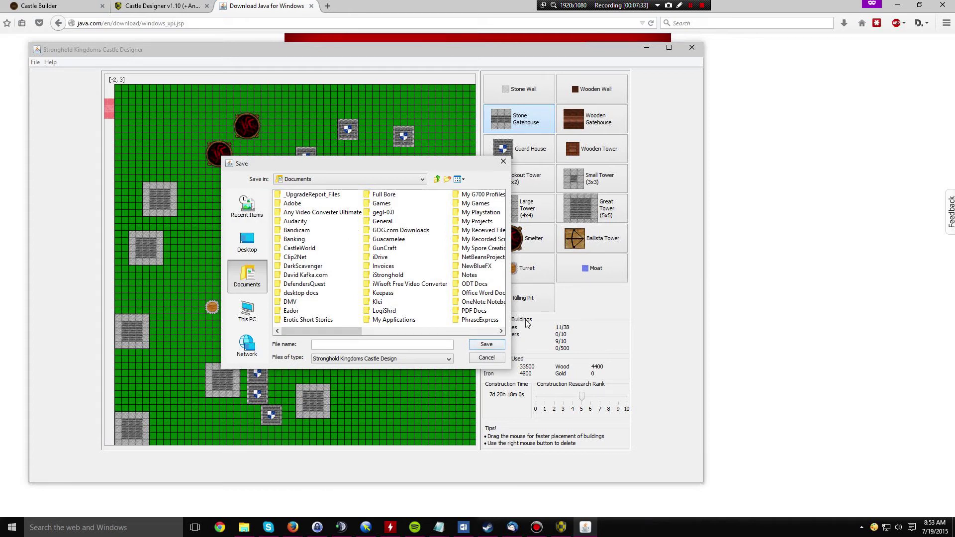
{"action": "left_click", "coordinate": [314, 344]}
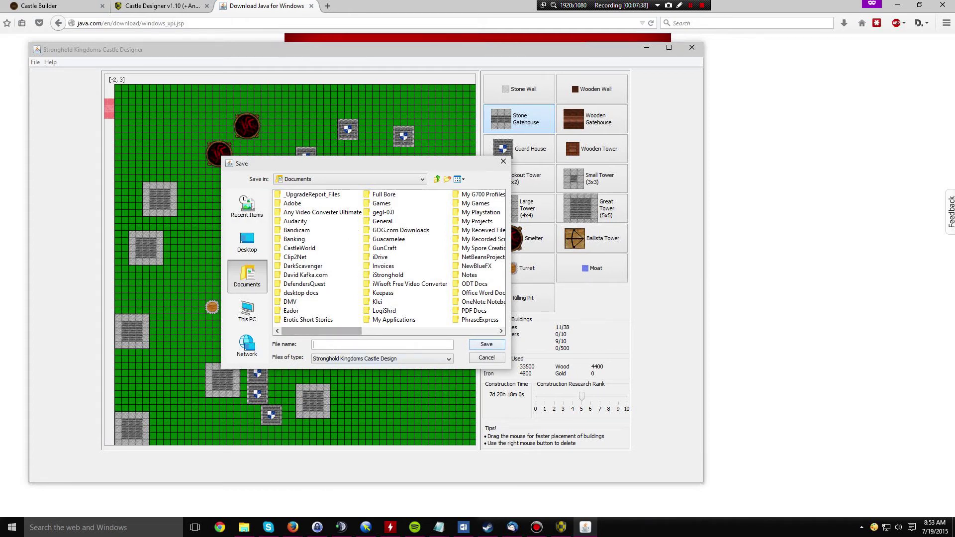
{"action": "left_click", "coordinate": [479, 360]}
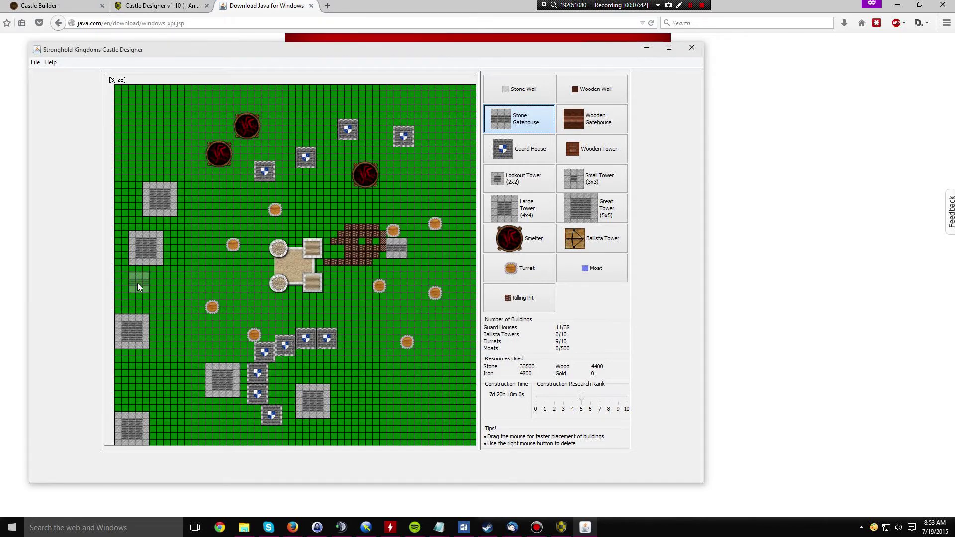
{"action": "left_click", "coordinate": [35, 63]}
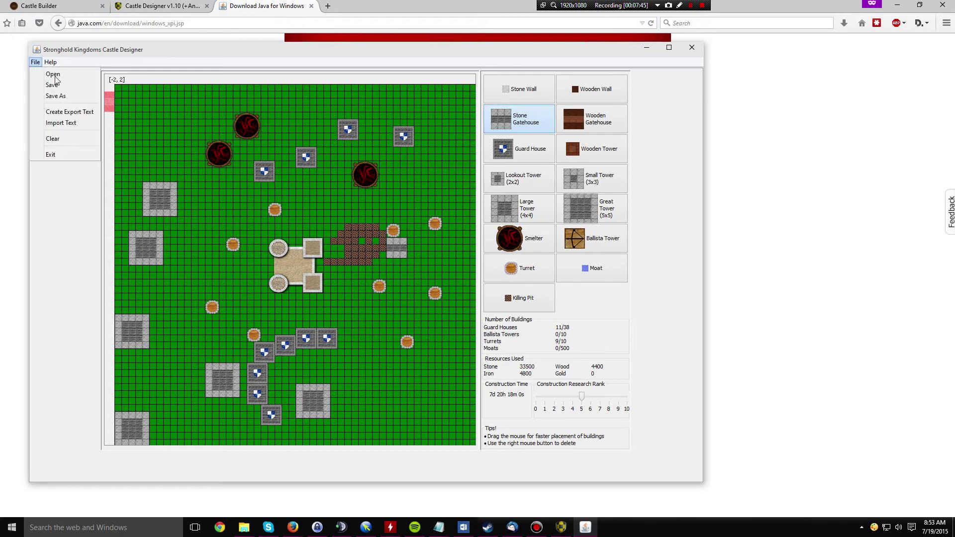
Clear all buildings, then open smh.png from the Desktop folder.
{"action": "left_click", "coordinate": [54, 143]}
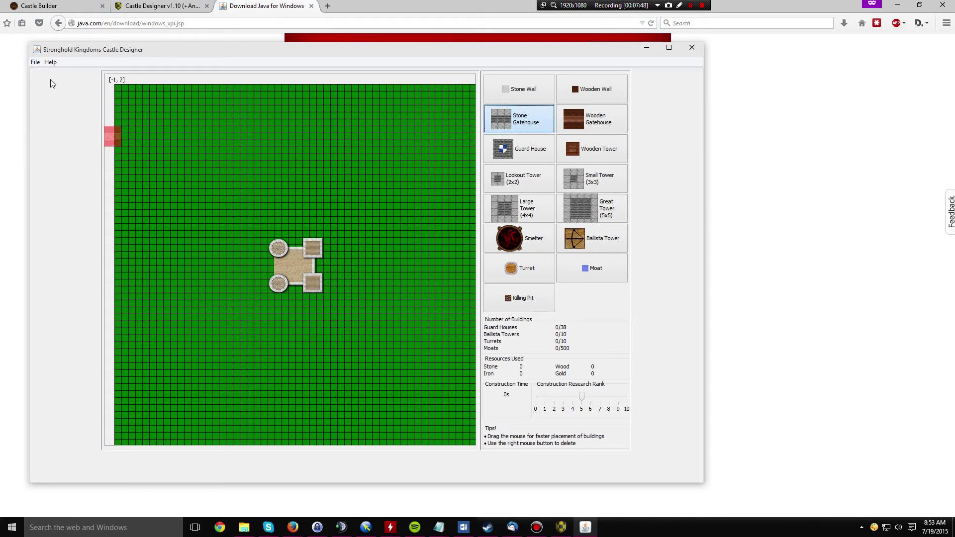
{"action": "left_click", "coordinate": [35, 63]}
{"action": "left_click", "coordinate": [37, 76]}
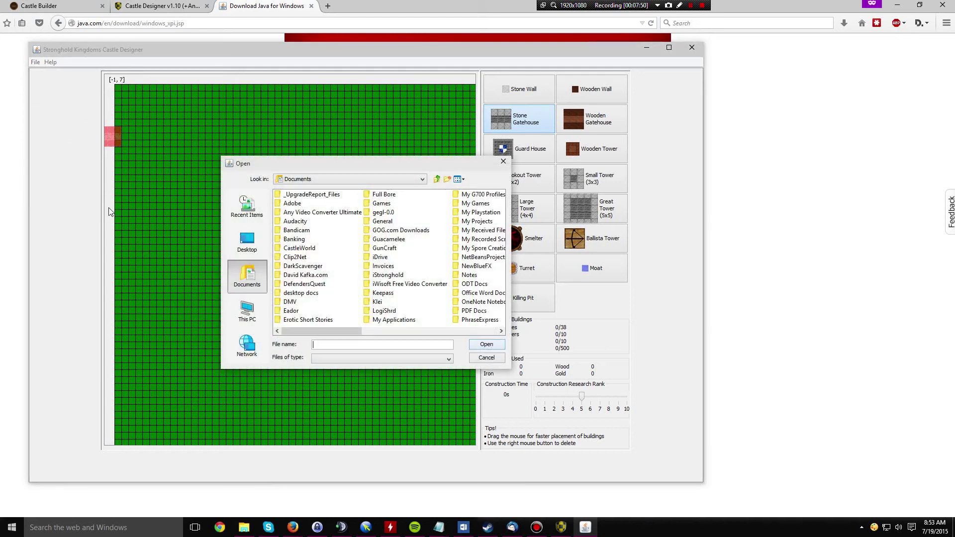
{"action": "left_click", "coordinate": [248, 243]}
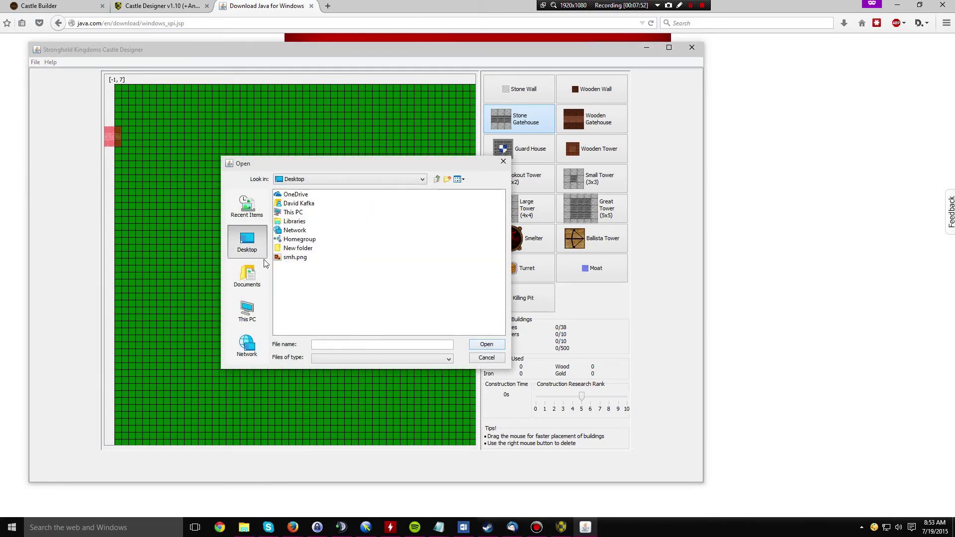
{"action": "left_click", "coordinate": [298, 258]}
{"action": "left_click", "coordinate": [483, 344]}
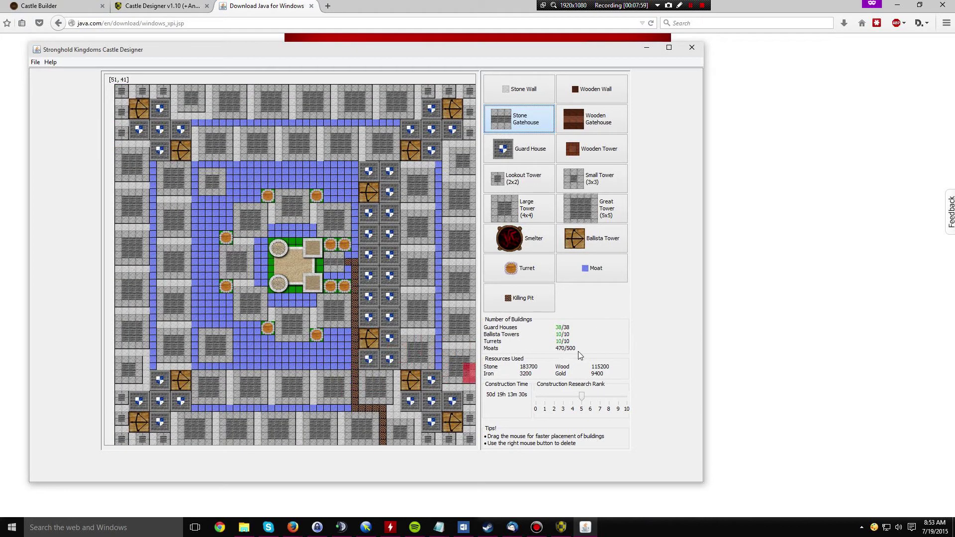
Replace the right-side stone block with a Great Tower in the cleared gap.
{"action": "right_click", "coordinate": [420, 273]}
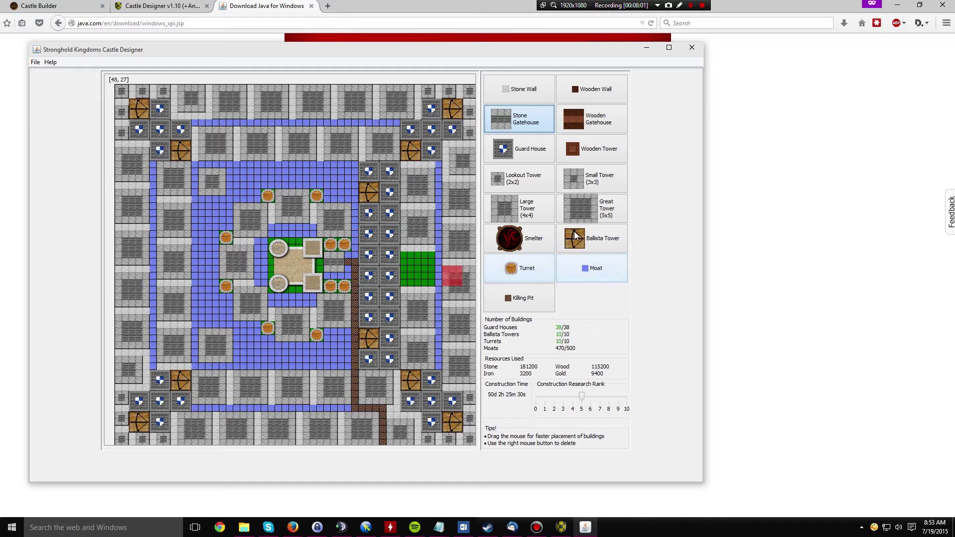
{"action": "left_click", "coordinate": [579, 210]}
{"action": "left_click", "coordinate": [416, 266]}
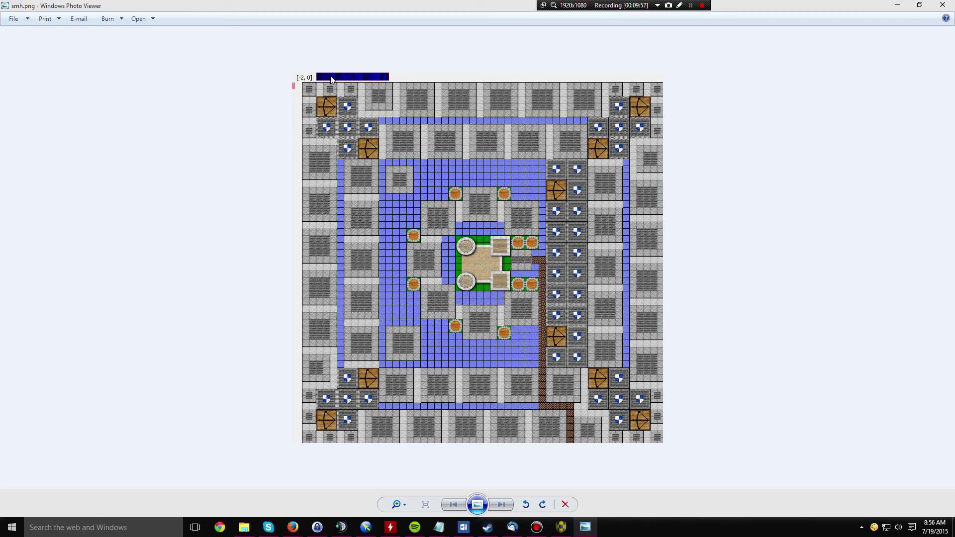
{"action": "left_click", "coordinate": [942, 5]}
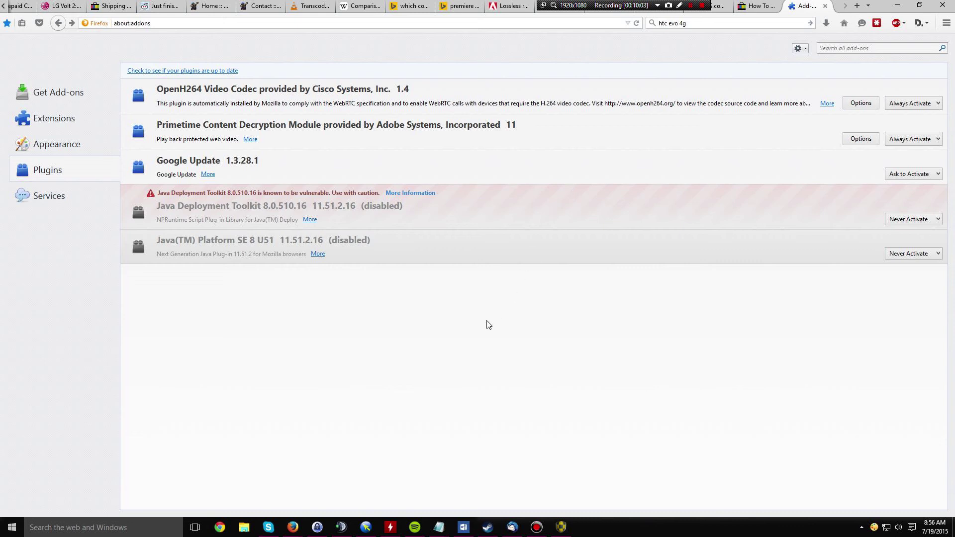
Select the Java(TM) Platform and Java Deployment Toolkit rows on the Plugins page in turn.
{"action": "left_click", "coordinate": [302, 249]}
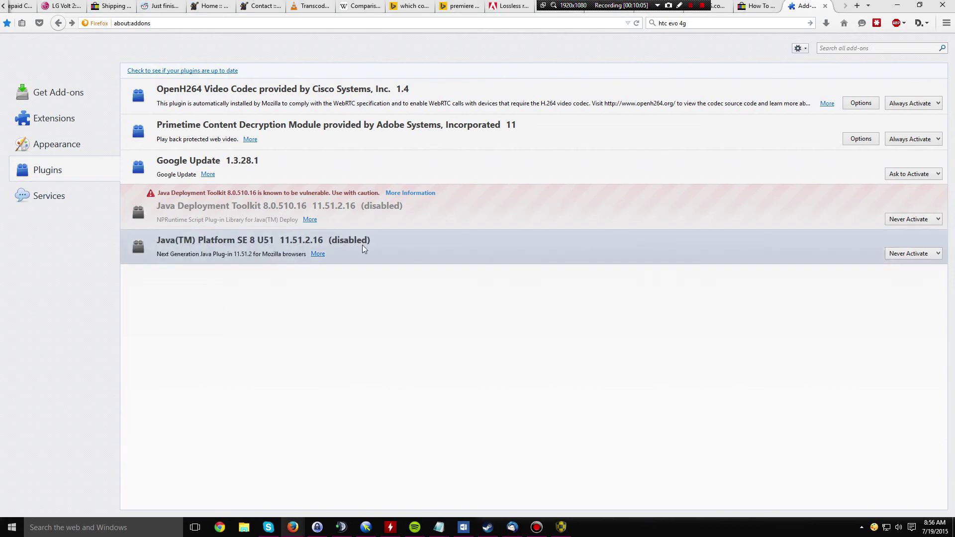
{"action": "left_click", "coordinate": [547, 203]}
{"action": "left_click", "coordinate": [542, 240]}
{"action": "left_click", "coordinate": [556, 209]}
{"action": "left_click", "coordinate": [481, 253]}
{"action": "left_click", "coordinate": [526, 213]}
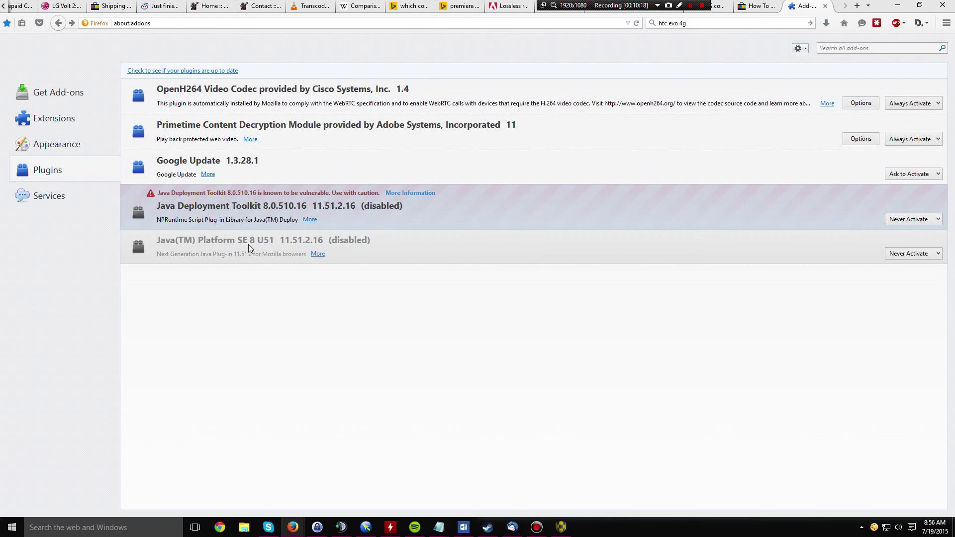
{"action": "left_click", "coordinate": [470, 251]}
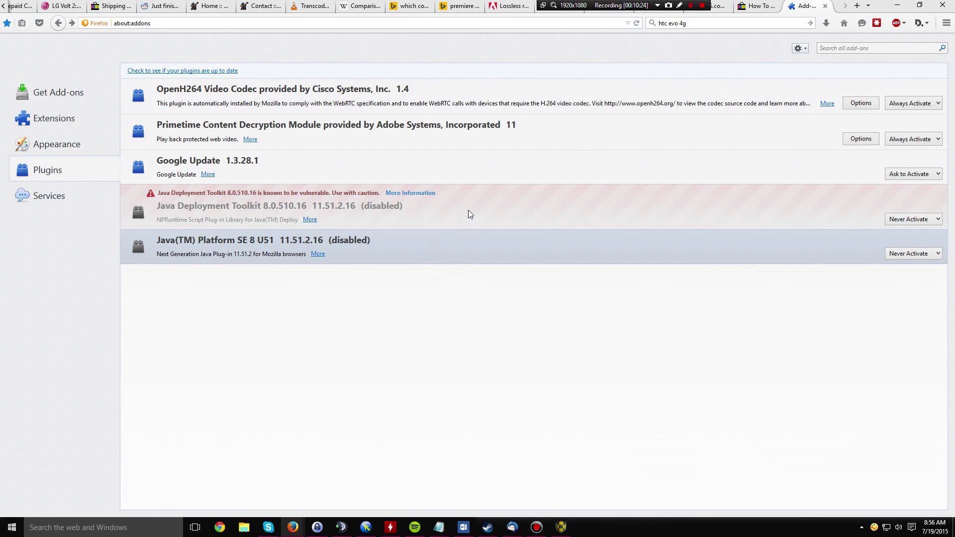
Keep both Java Deployment Toolkit and Java(TM) Platform set to Never Activate.
{"action": "left_click", "coordinate": [890, 219]}
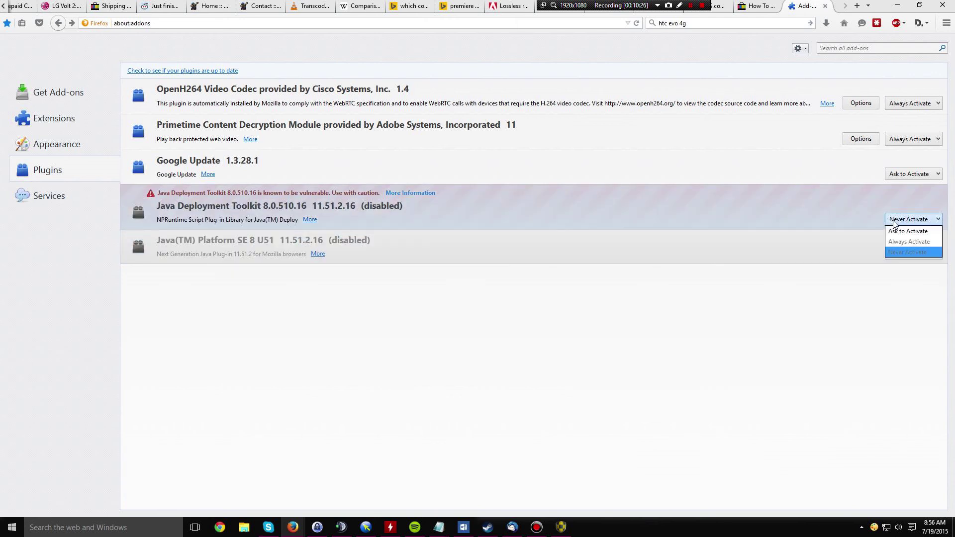
{"action": "left_click", "coordinate": [769, 213]}
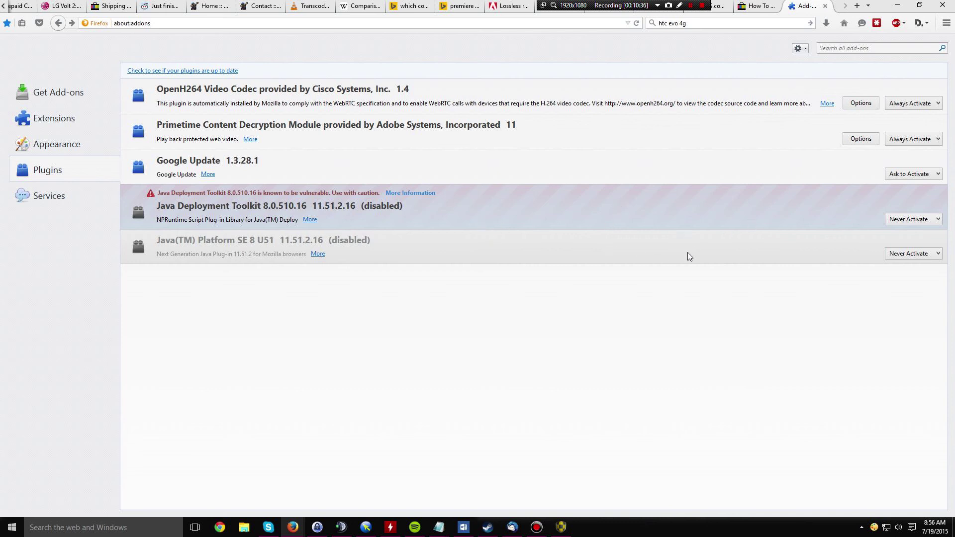
{"action": "left_click", "coordinate": [776, 248]}
{"action": "left_click", "coordinate": [758, 252]}
{"action": "left_click", "coordinate": [891, 256]}
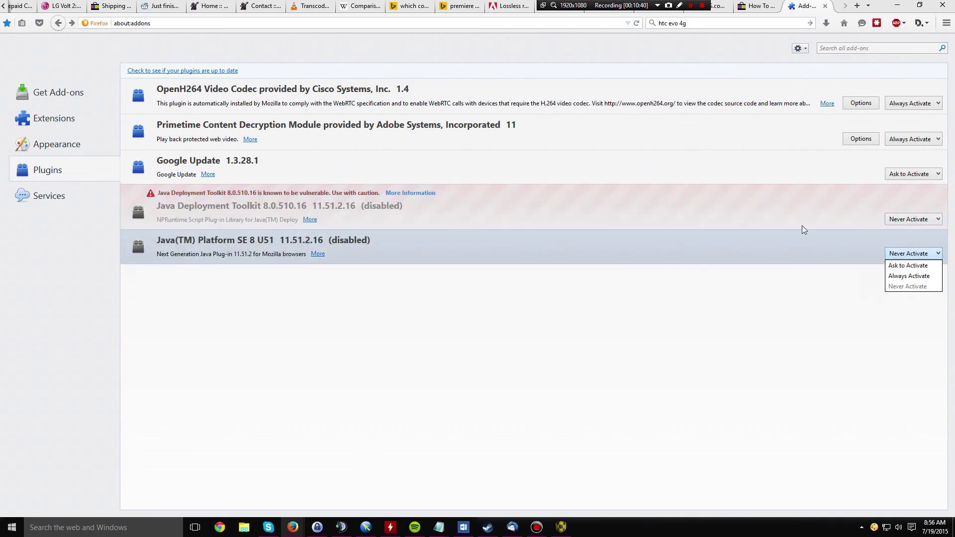
{"action": "left_click", "coordinate": [796, 206]}
Reselect the Google Update, Java Deployment Toolkit and Java(TM) Platform plugin rows.
{"action": "left_click", "coordinate": [786, 181]}
{"action": "left_click", "coordinate": [757, 204]}
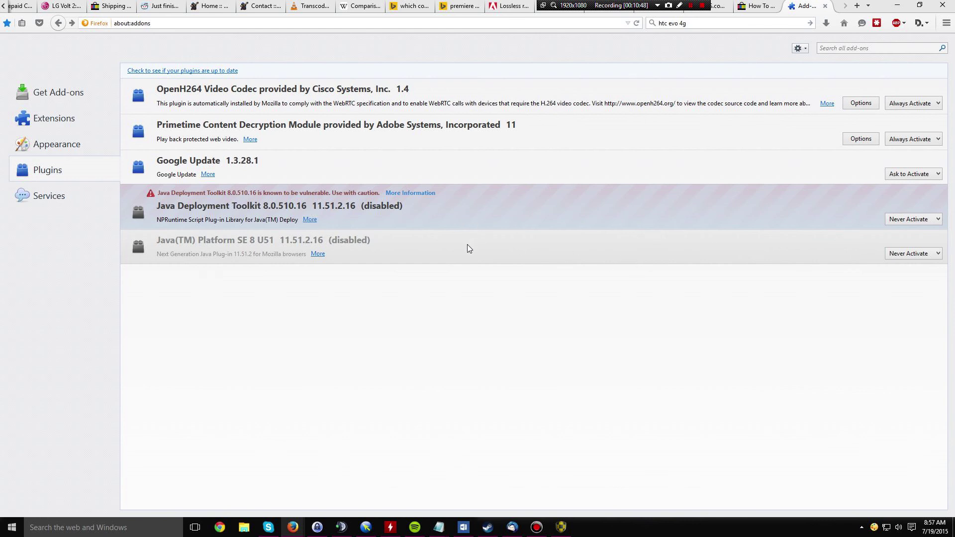
{"action": "left_click", "coordinate": [454, 251]}
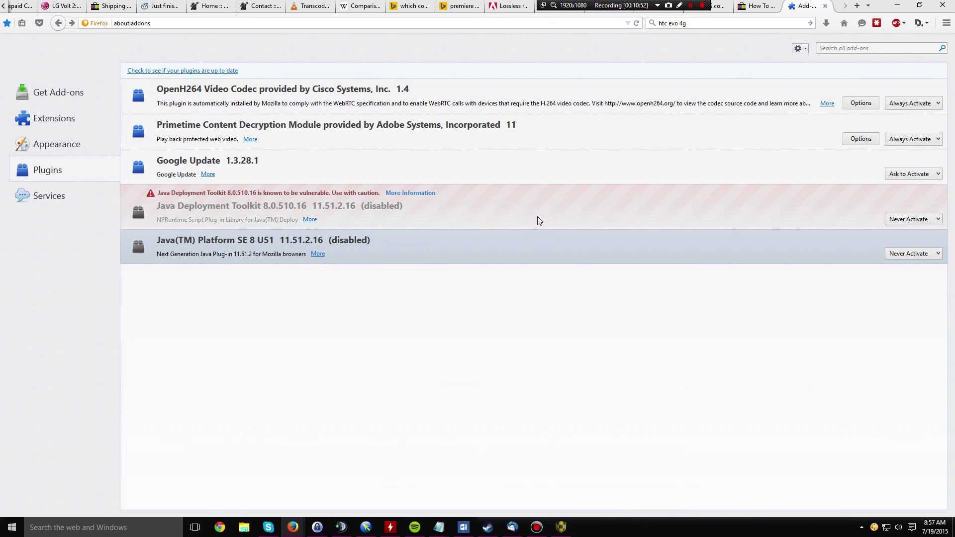
{"action": "left_click", "coordinate": [599, 215]}
{"action": "left_click", "coordinate": [548, 248]}
{"action": "left_click", "coordinate": [631, 198]}
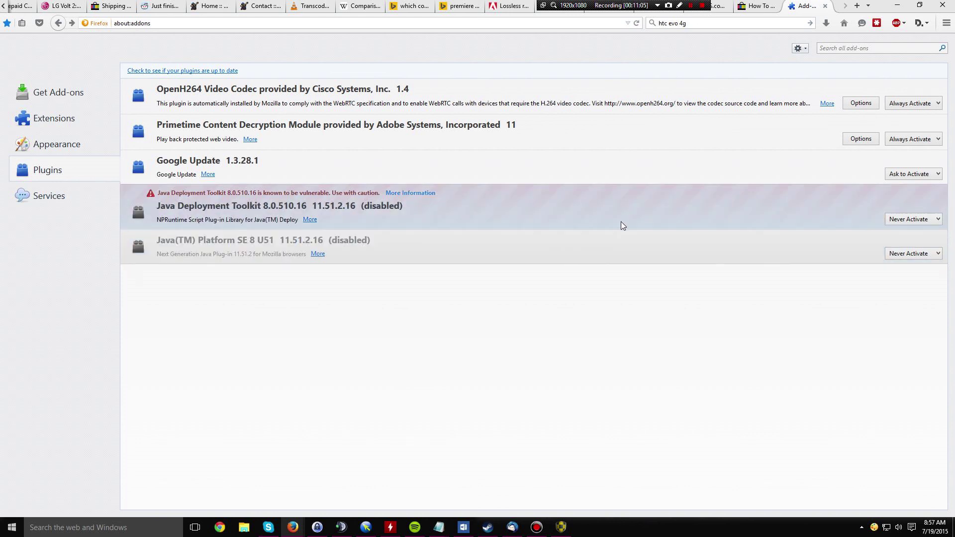
{"action": "left_click", "coordinate": [617, 250]}
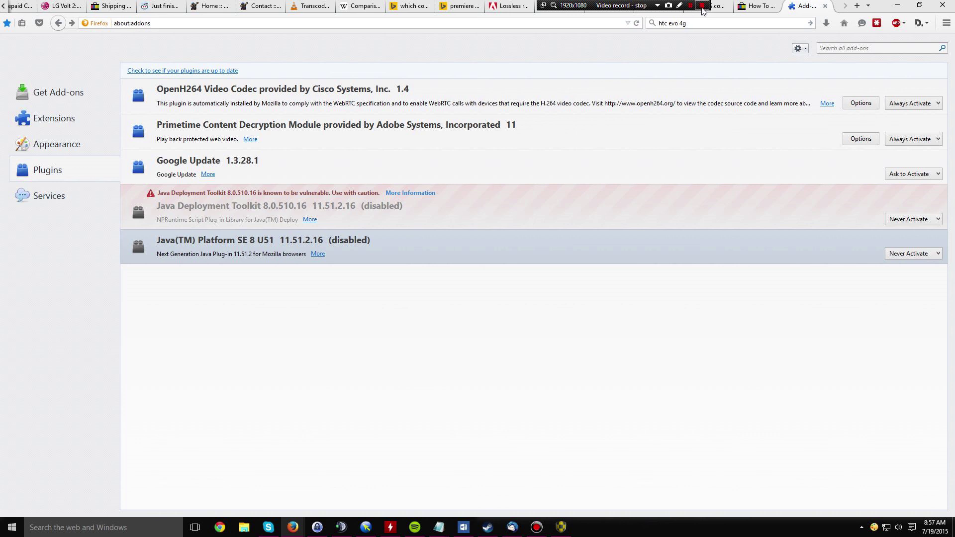
{"action": "left_click", "coordinate": [611, 201]}
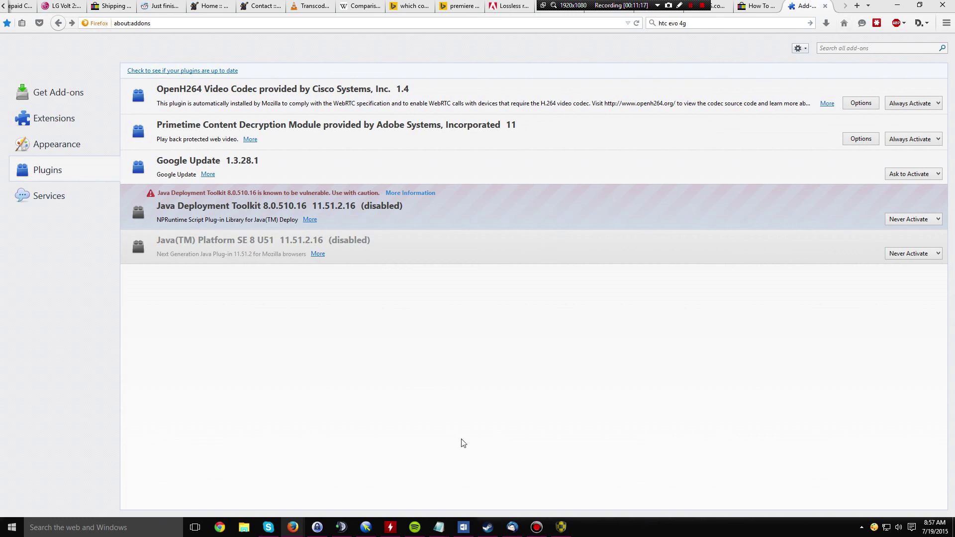
{"action": "mouse_move", "coordinate": [301, 530]}
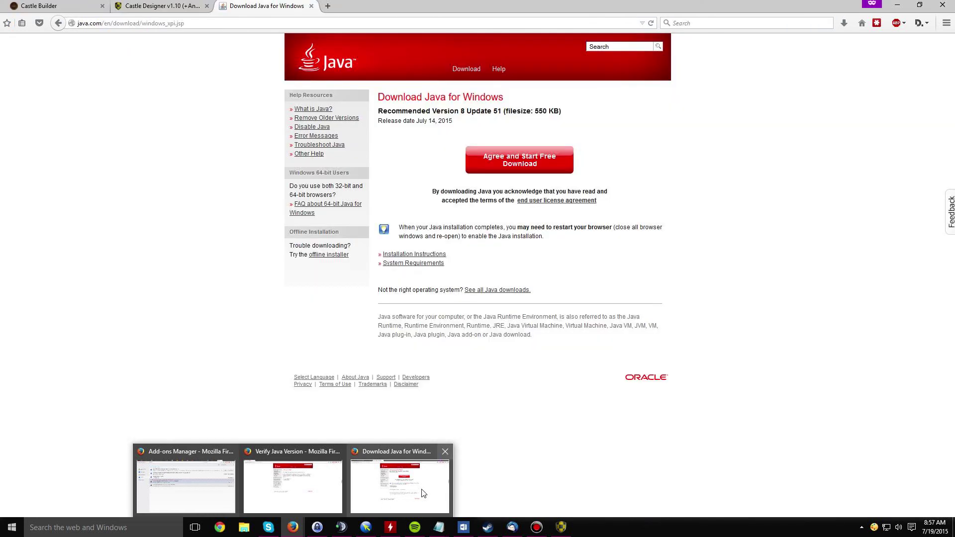
Go to the Castle Designer v1.10 forum tab and scroll to the first post's screenshot.
{"action": "left_click", "coordinate": [424, 493]}
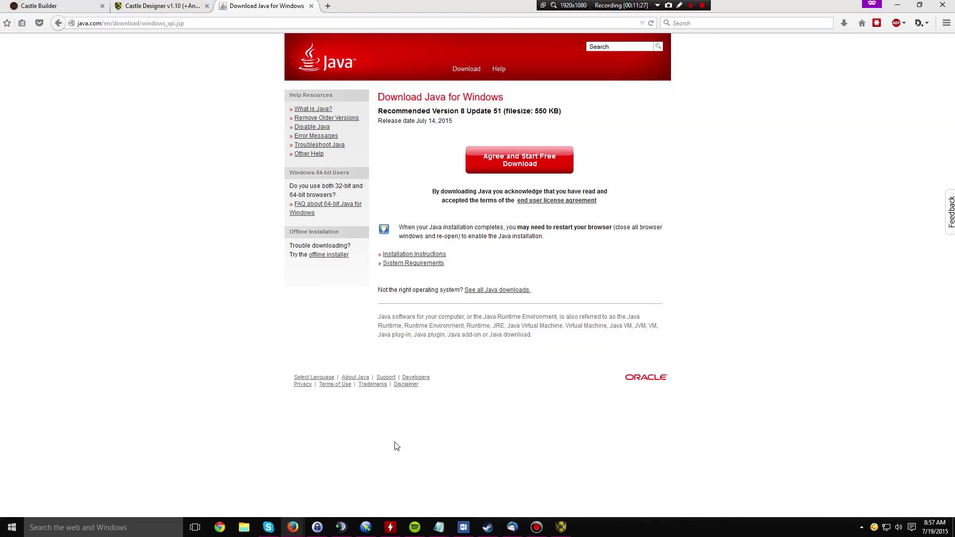
{"action": "left_click", "coordinate": [165, 6]}
{"action": "scroll", "coordinate": [234, 380], "scroll_direction": "up", "scroll_amount": 10}
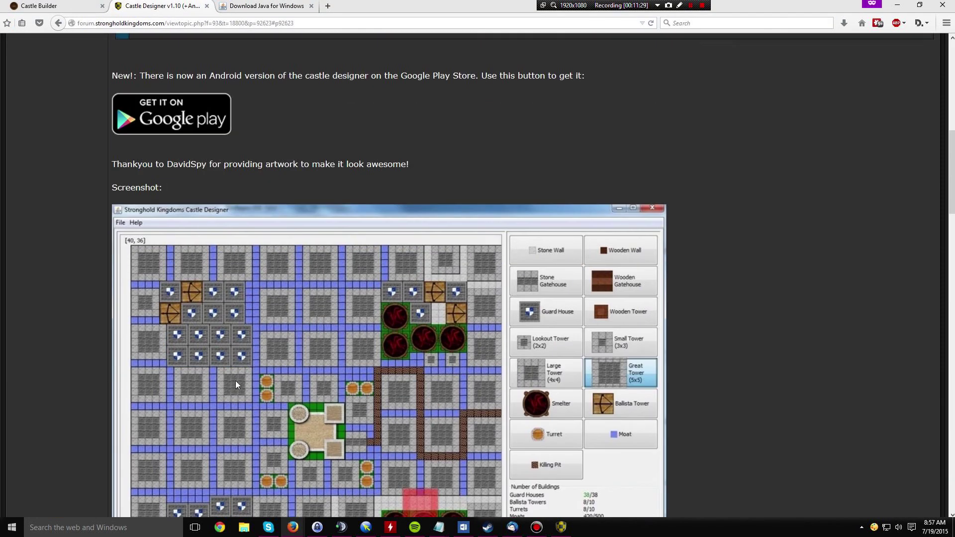
{"action": "scroll", "coordinate": [246, 353], "scroll_direction": "up", "scroll_amount": 9}
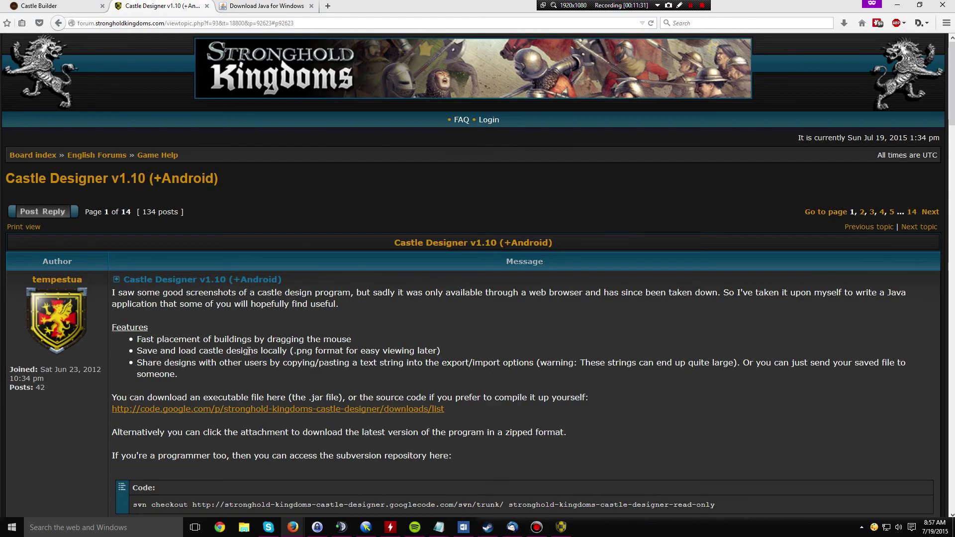
{"action": "scroll", "coordinate": [243, 360], "scroll_direction": "down", "scroll_amount": 10}
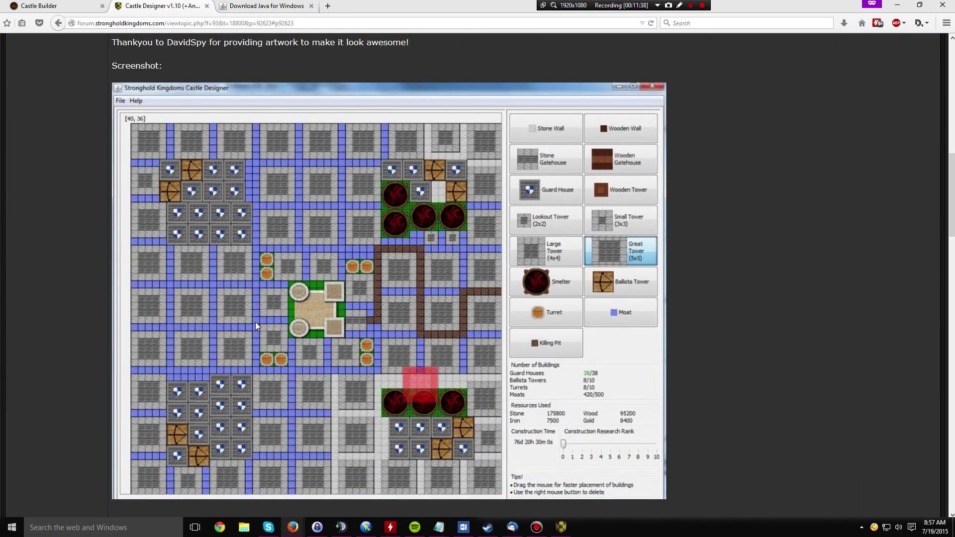